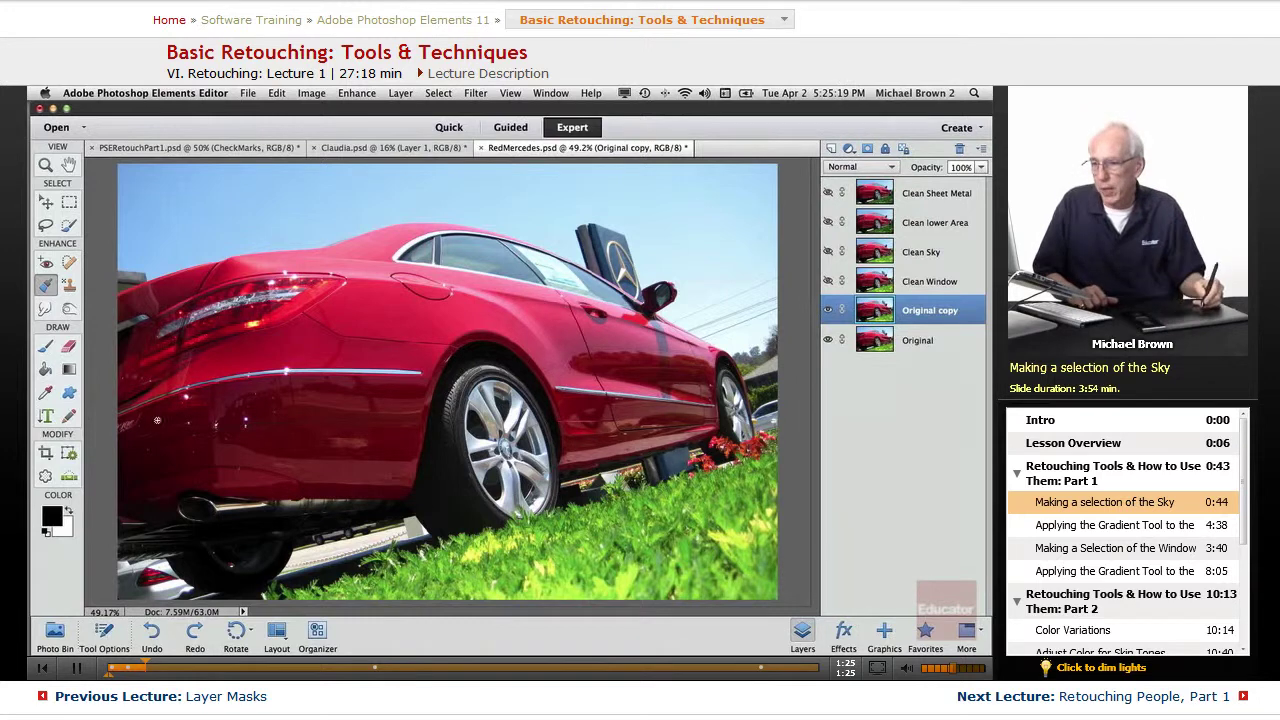
# - Select the sky above the car on the Original copy layer with the Quick Selection tool and a 15 px brush
pyautogui.click(68, 226)
pyautogui.click(100, 558)
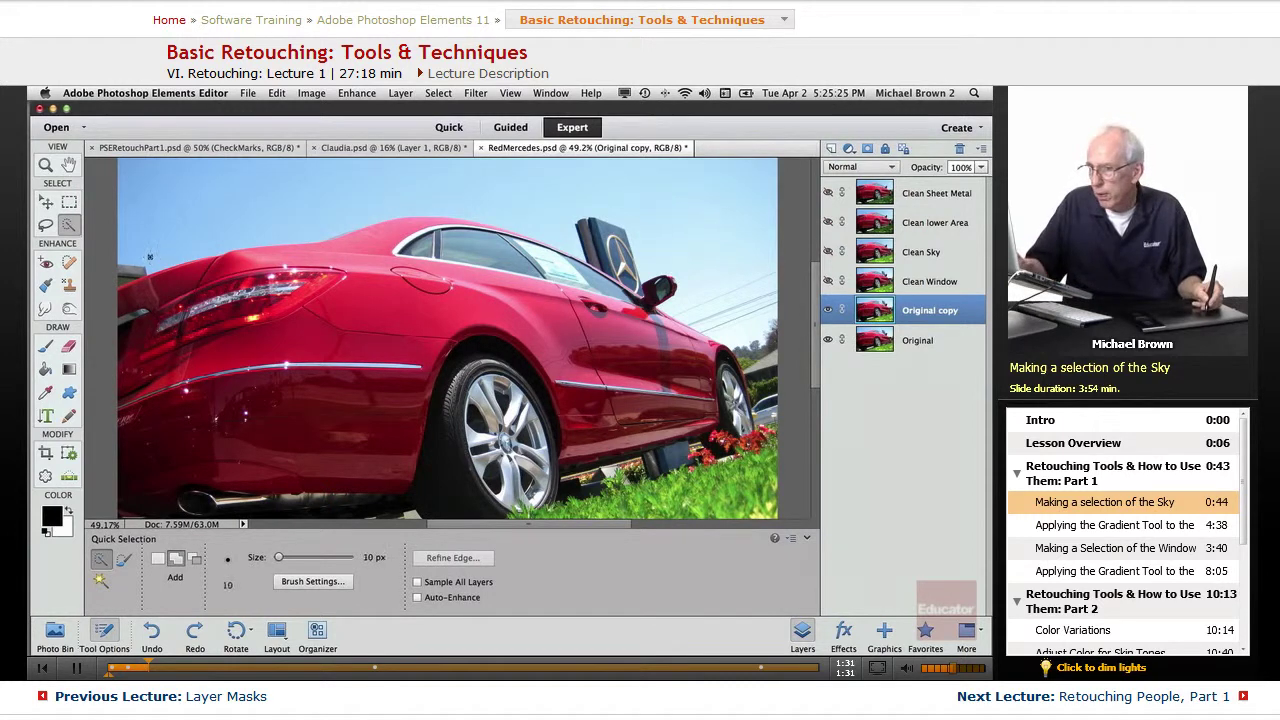
pyautogui.press(']')
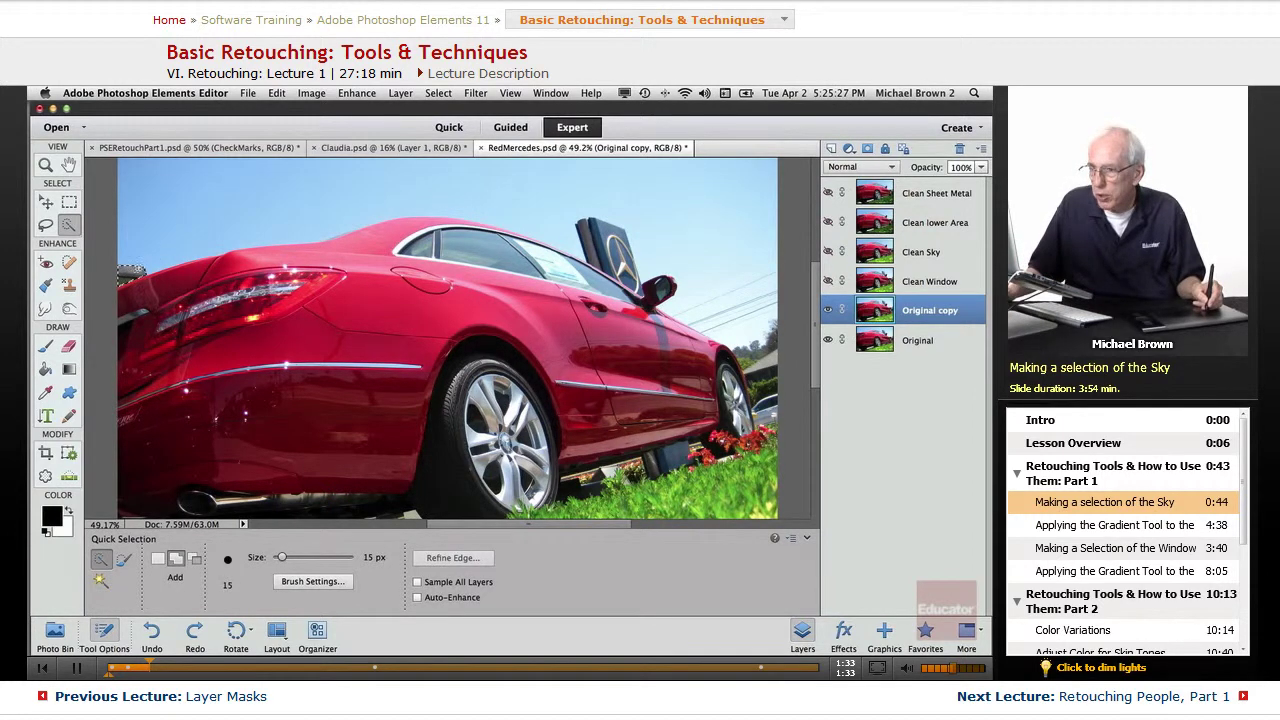
pyautogui.moveTo(200, 248); pyautogui.dragTo(247, 237)
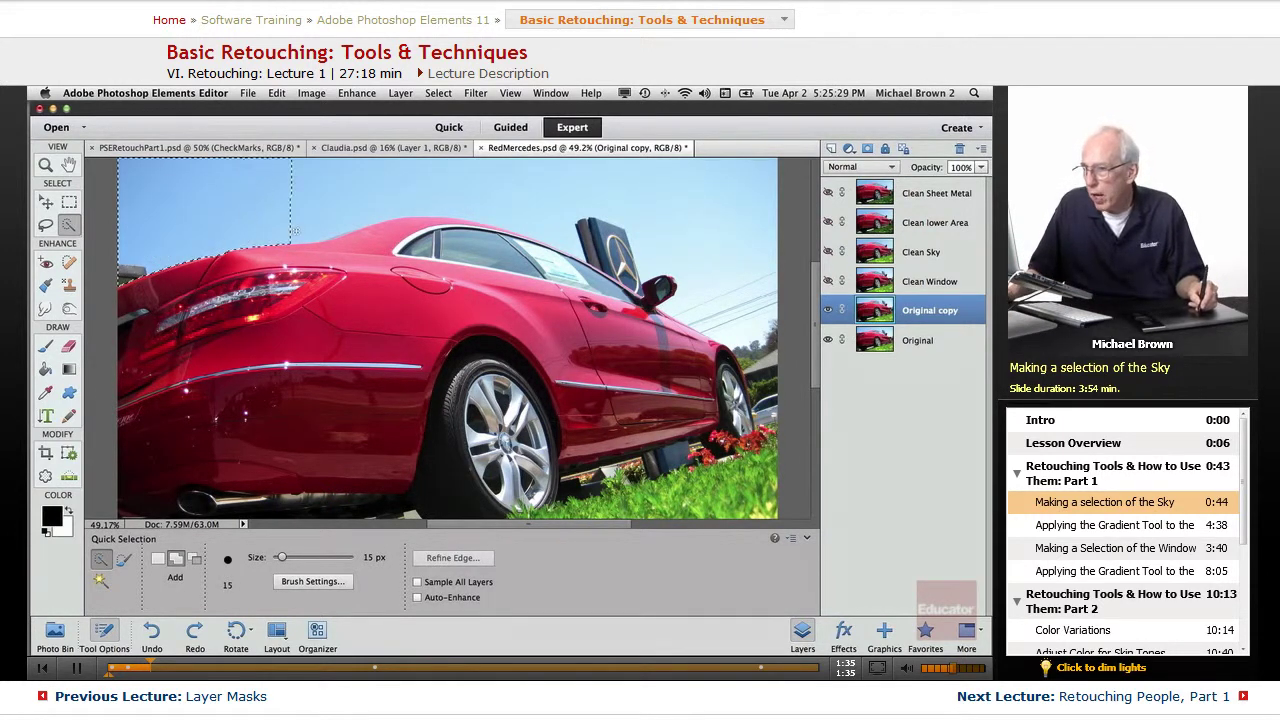
pyautogui.moveTo(451, 214)
pyautogui.mouseDown()
pyautogui.moveTo(583, 237)
pyautogui.moveTo(615, 268)
pyautogui.moveTo(645, 267)
pyautogui.mouseUp()
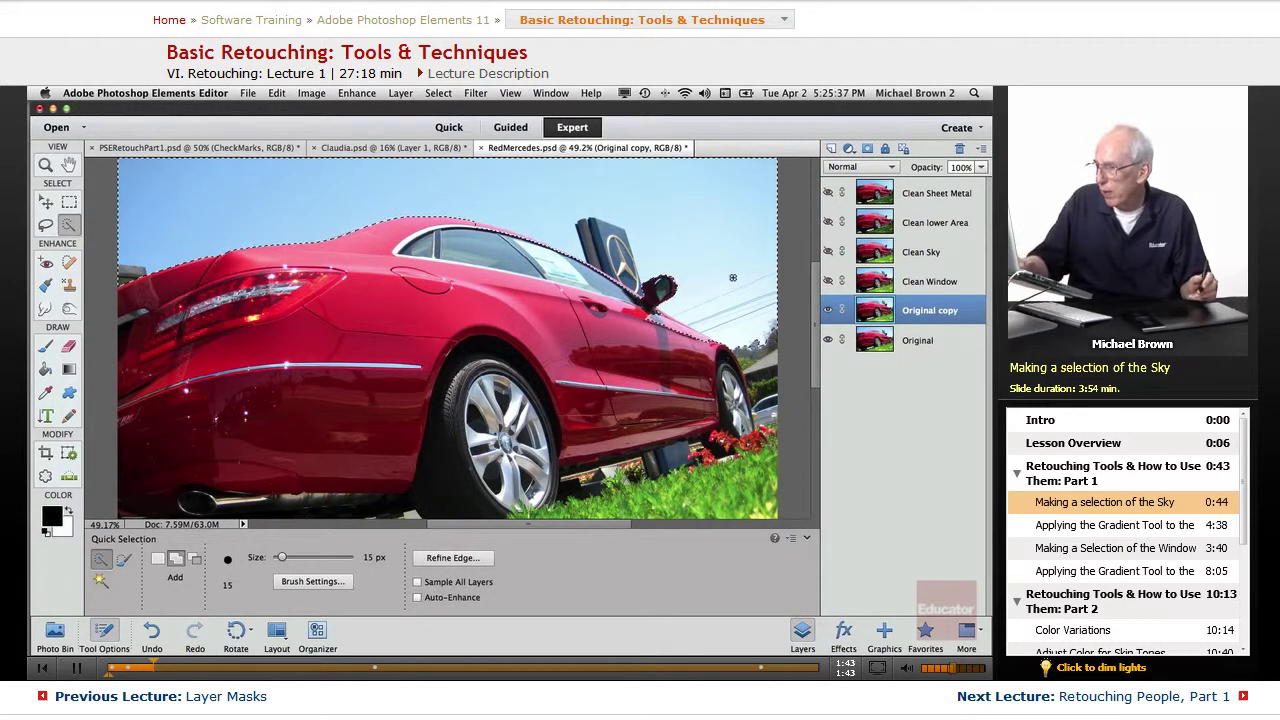
# - Subtract the pink roof edge above the side windows from the sky selection with the Quick Selection tool
pyautogui.press('super+equal')
pyautogui.press('super+equal')
pyautogui.press('super+equal')
pyautogui.press('super+equal')
pyautogui.press('super+equal')
pyautogui.press('super+equal')
pyautogui.moveTo(543, 354); pyautogui.dragTo(350, 508)
pyautogui.moveTo(650, 180); pyautogui.dragTo(343, 439)
pyautogui.moveTo(636, 195)
pyautogui.mouseDown()
pyautogui.moveTo(411, 400)
pyautogui.moveTo(649, 343)
pyautogui.mouseUp()
pyautogui.click(104, 630)
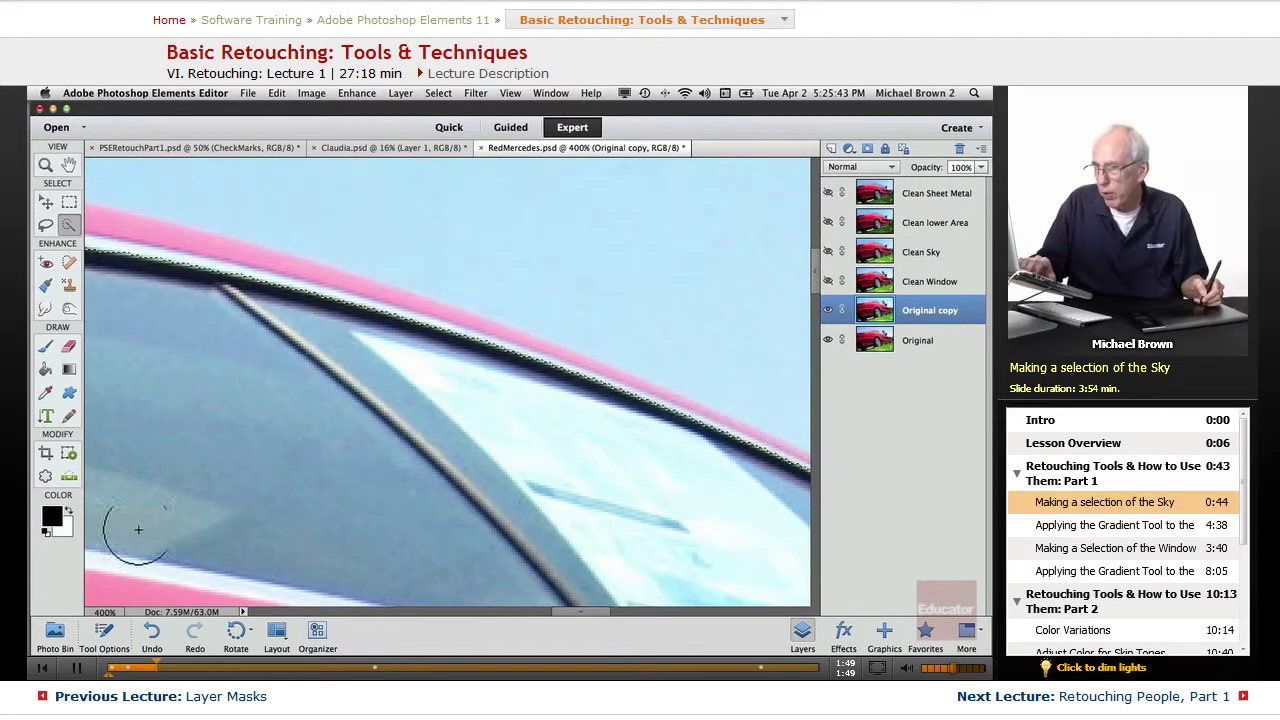
pyautogui.moveTo(385, 407); pyautogui.dragTo(495, 500)
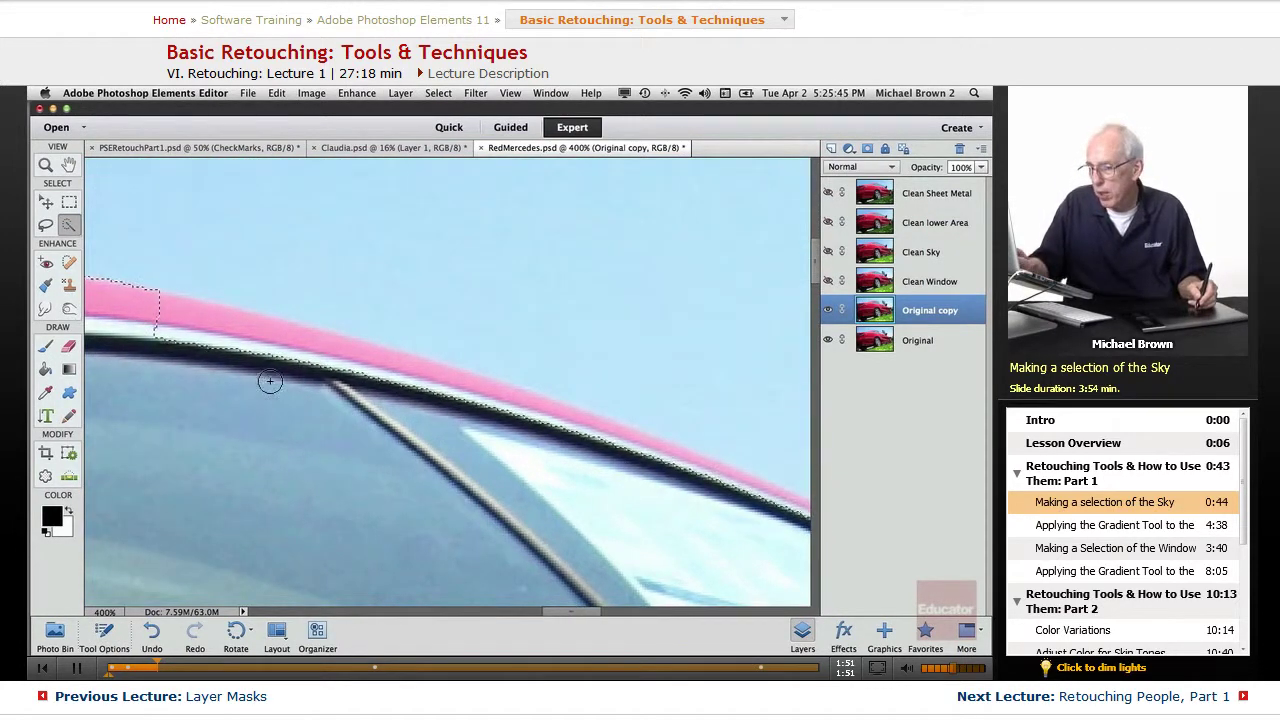
pyautogui.moveTo(256, 338)
pyautogui.mouseDown()
pyautogui.moveTo(147, 300)
pyautogui.moveTo(418, 366)
pyautogui.moveTo(797, 509)
pyautogui.mouseUp()
# - Subtract the front roof pillar down to the side mirror from the selection and correct the mirror's outline
pyautogui.moveTo(522, 406)
pyautogui.mouseDown()
pyautogui.moveTo(174, 340)
pyautogui.moveTo(478, 413)
pyautogui.moveTo(372, 391)
pyautogui.moveTo(268, 342)
pyautogui.moveTo(208, 345)
pyautogui.mouseUp()
pyautogui.press('space')
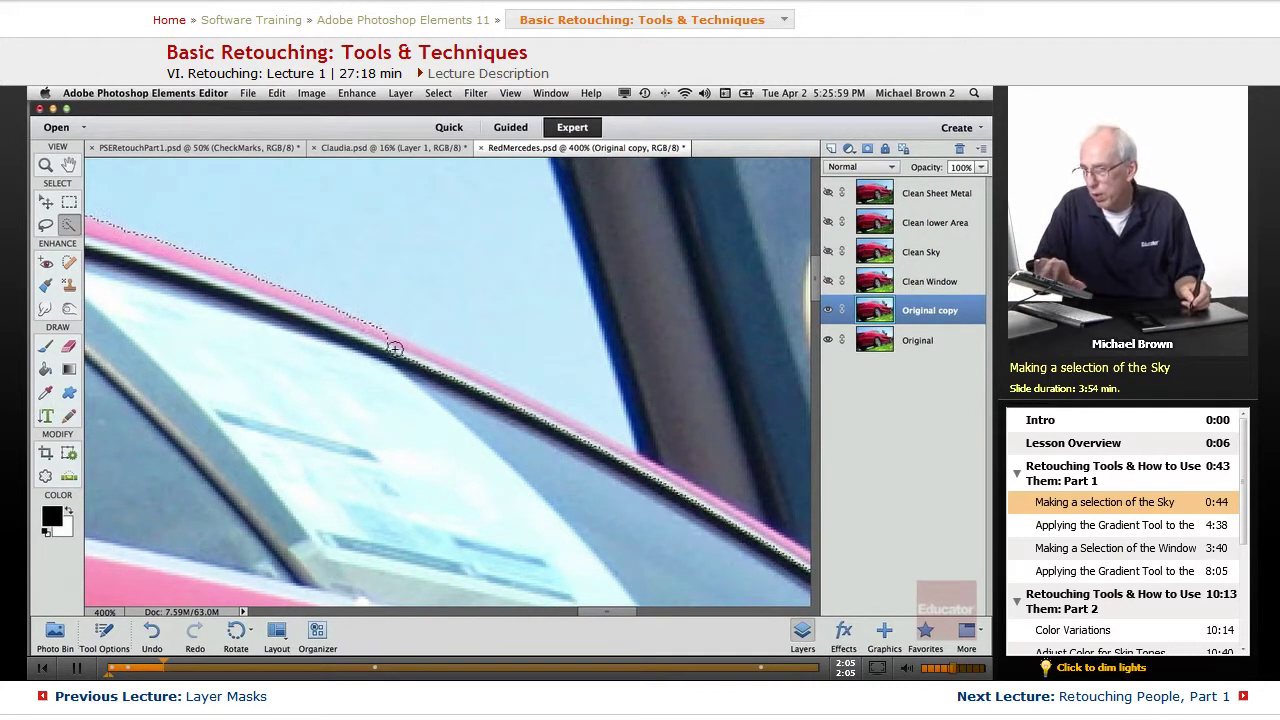
pyautogui.moveTo(366, 328)
pyautogui.mouseDown()
pyautogui.moveTo(688, 487)
pyautogui.moveTo(785, 566)
pyautogui.mouseUp()
pyautogui.moveTo(598, 532)
pyautogui.mouseDown()
pyautogui.moveTo(574, 506)
pyautogui.moveTo(232, 366)
pyautogui.mouseUp()
pyautogui.moveTo(438, 394); pyautogui.dragTo(704, 566)
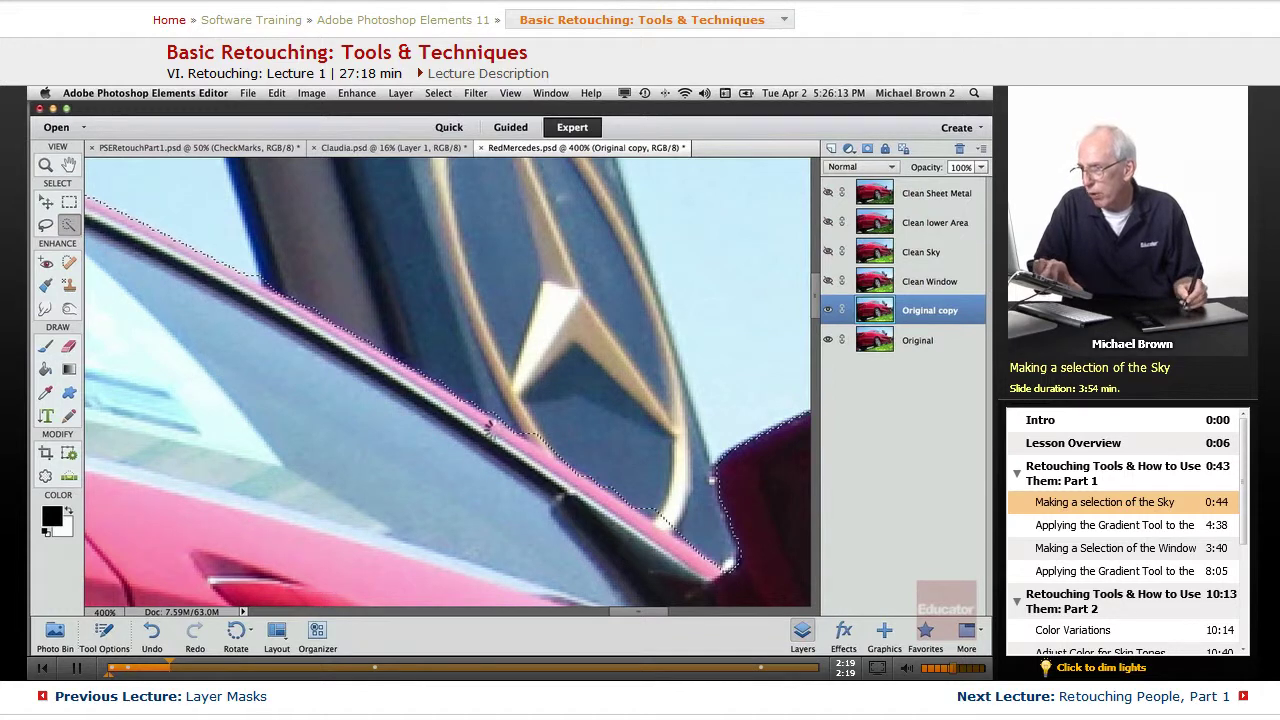
pyautogui.moveTo(368, 462); pyautogui.dragTo(109, 451)
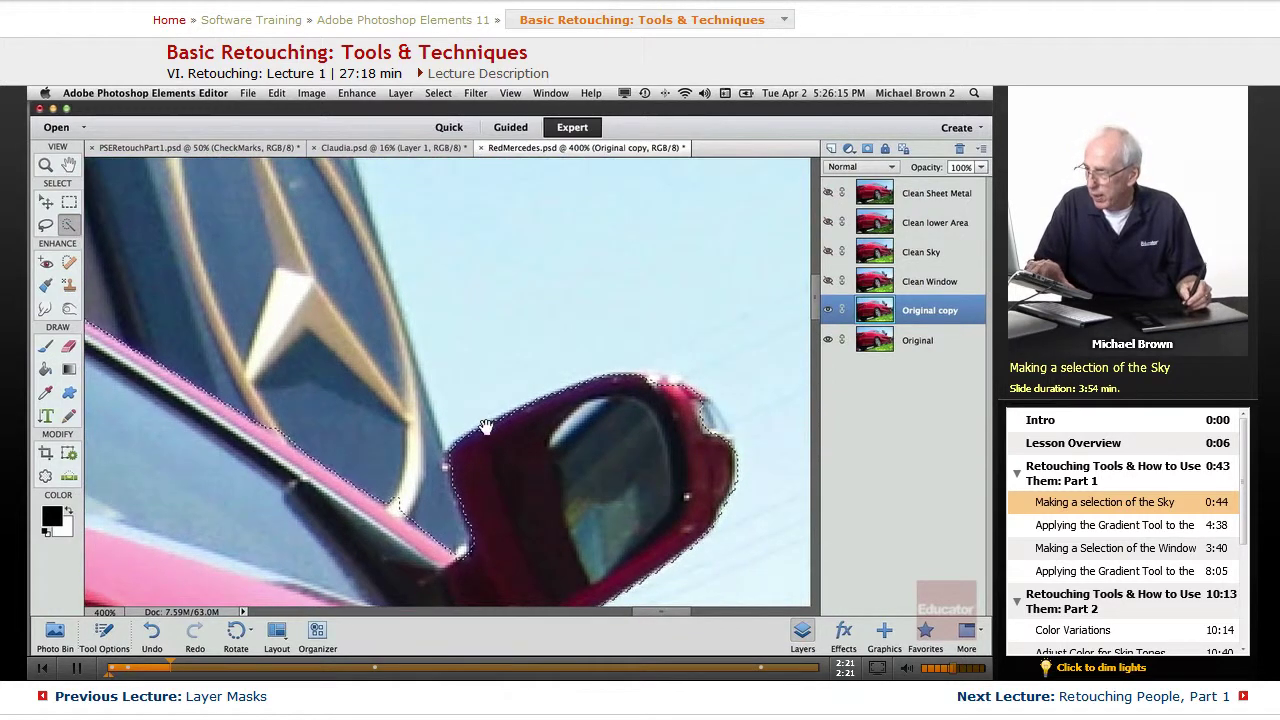
pyautogui.moveTo(623, 386)
pyautogui.mouseDown()
pyautogui.moveTo(665, 377)
pyautogui.moveTo(690, 392)
pyautogui.moveTo(720, 466)
pyautogui.mouseUp()
# - Subtract the car body ahead of the side mirror from the sky selection, down to the front fender
pyautogui.moveTo(557, 441); pyautogui.dragTo(409, 247)
pyautogui.moveTo(544, 380)
pyautogui.mouseDown()
pyautogui.moveTo(514, 343)
pyautogui.moveTo(370, 248)
pyautogui.mouseUp()
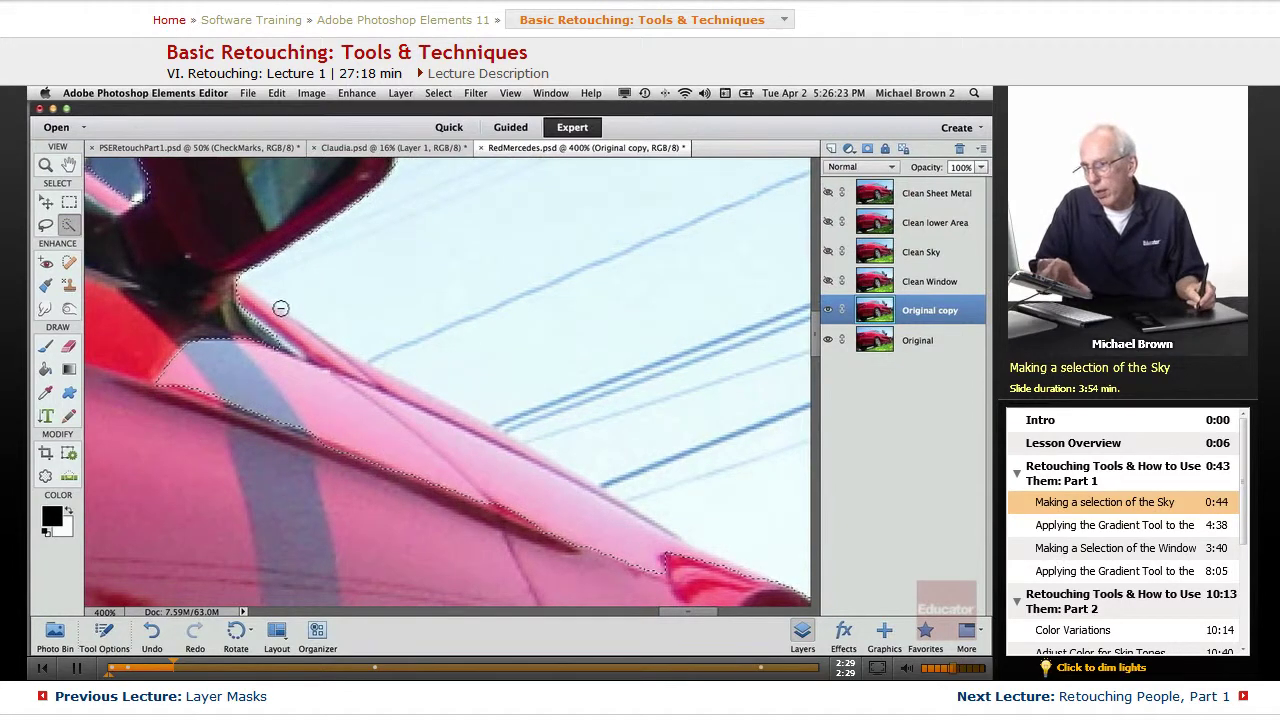
pyautogui.moveTo(232, 282)
pyautogui.mouseDown()
pyautogui.moveTo(330, 360)
pyautogui.moveTo(518, 450)
pyautogui.moveTo(759, 588)
pyautogui.mouseUp()
pyautogui.moveTo(696, 558); pyautogui.dragTo(741, 579)
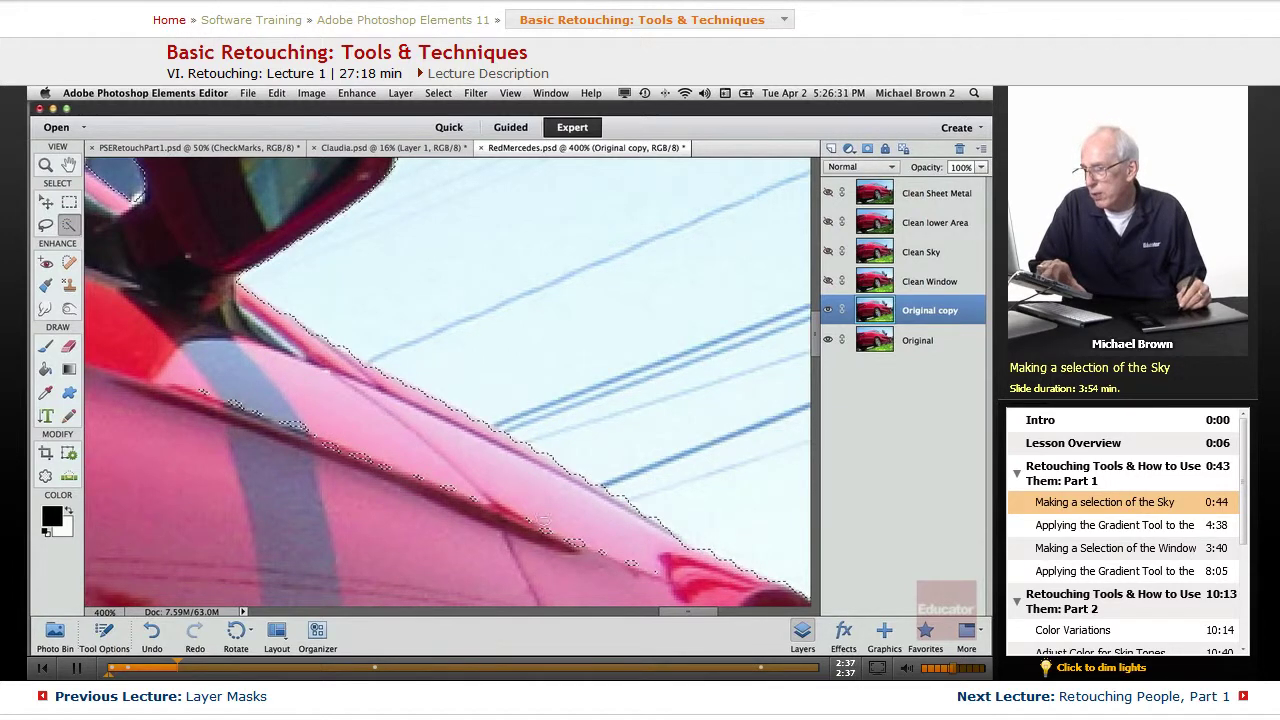
pyautogui.moveTo(550, 524); pyautogui.dragTo(165, 381)
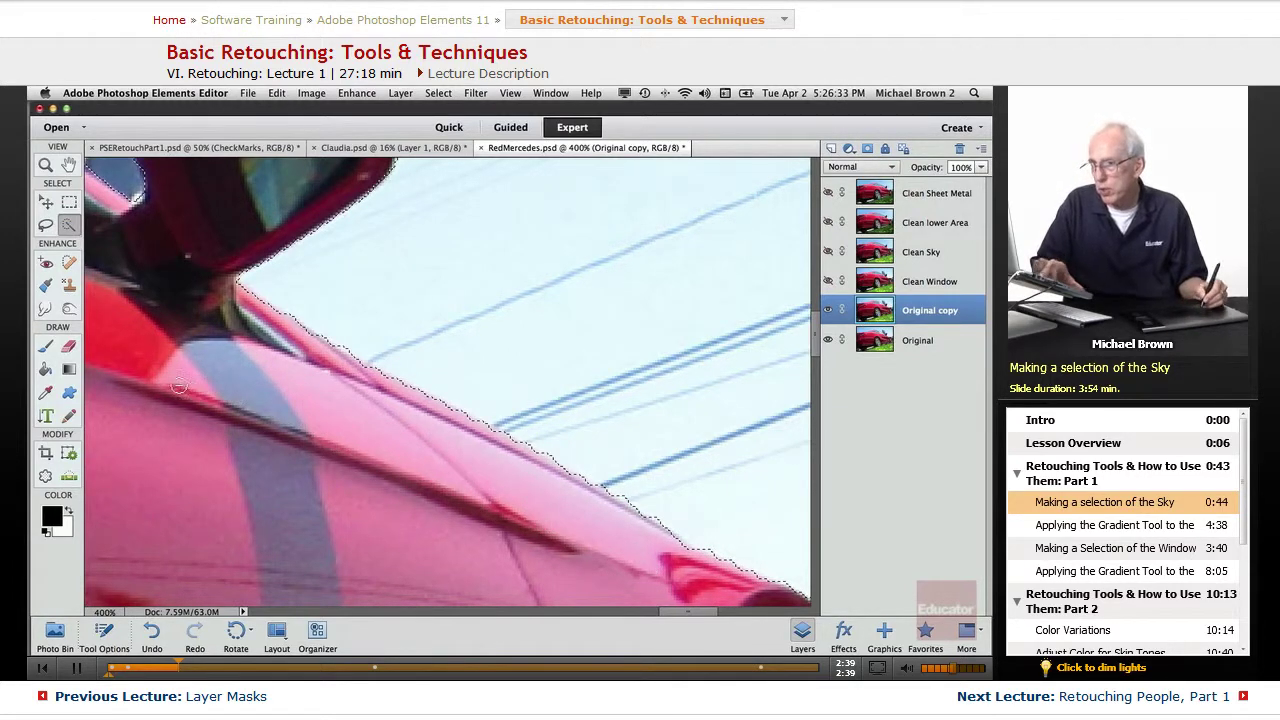
pyautogui.press('space')
pyautogui.moveTo(460, 534); pyautogui.dragTo(237, 366)
pyautogui.moveTo(465, 472); pyautogui.dragTo(551, 503)
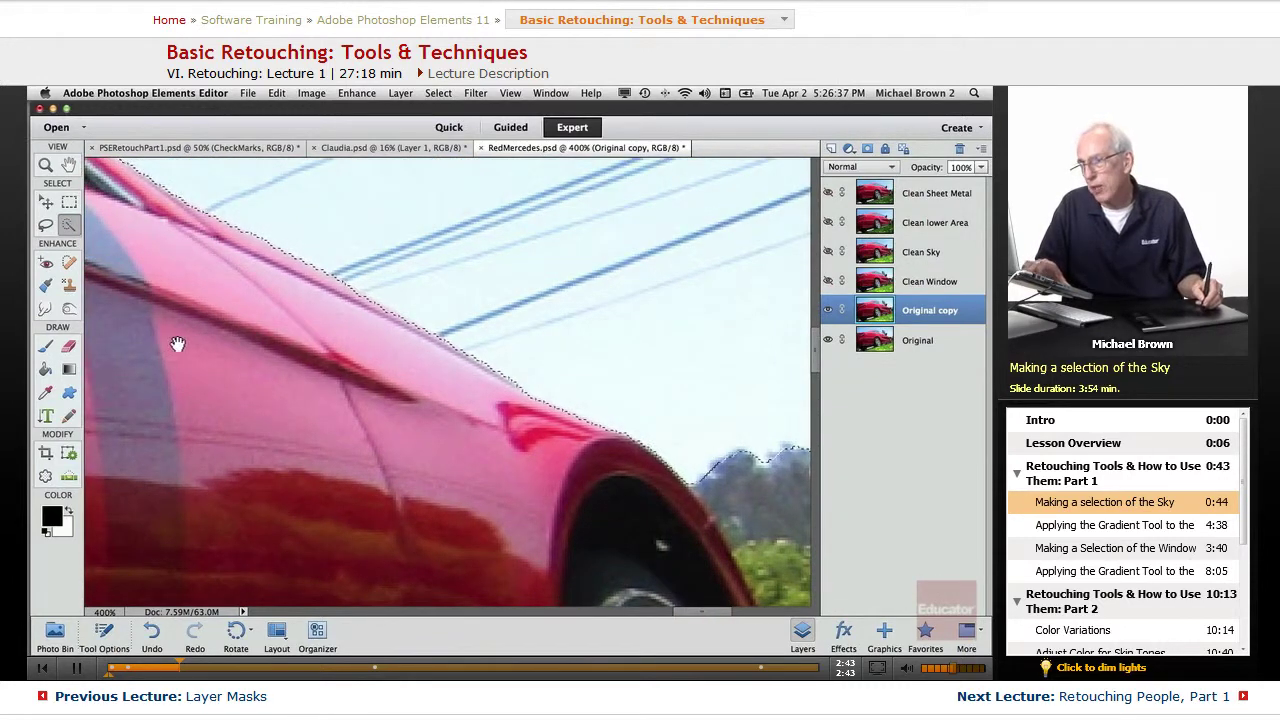
# - Subtract the blurred shadow strip where the trunk meets the rear roofline from the selection with the Polygonal Lasso
pyautogui.moveTo(178, 345)
pyautogui.mouseDown()
pyautogui.moveTo(317, 429)
pyautogui.moveTo(335, 413)
pyautogui.moveTo(760, 655)
pyautogui.mouseUp()
pyautogui.moveTo(269, 343); pyautogui.dragTo(431, 437)
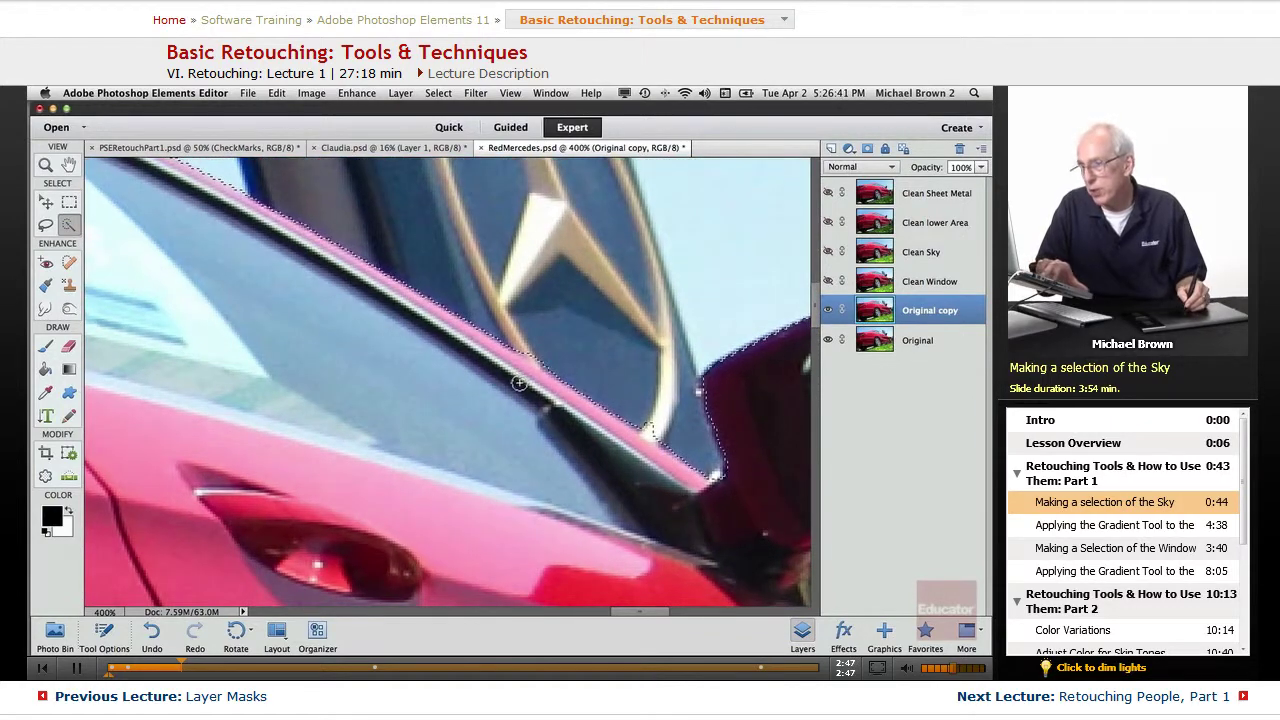
pyautogui.moveTo(237, 349)
pyautogui.mouseDown()
pyautogui.moveTo(503, 494)
pyautogui.moveTo(509, 469)
pyautogui.moveTo(396, 425)
pyautogui.moveTo(351, 434)
pyautogui.moveTo(580, 374)
pyautogui.moveTo(277, 480)
pyautogui.moveTo(591, 491)
pyautogui.mouseUp()
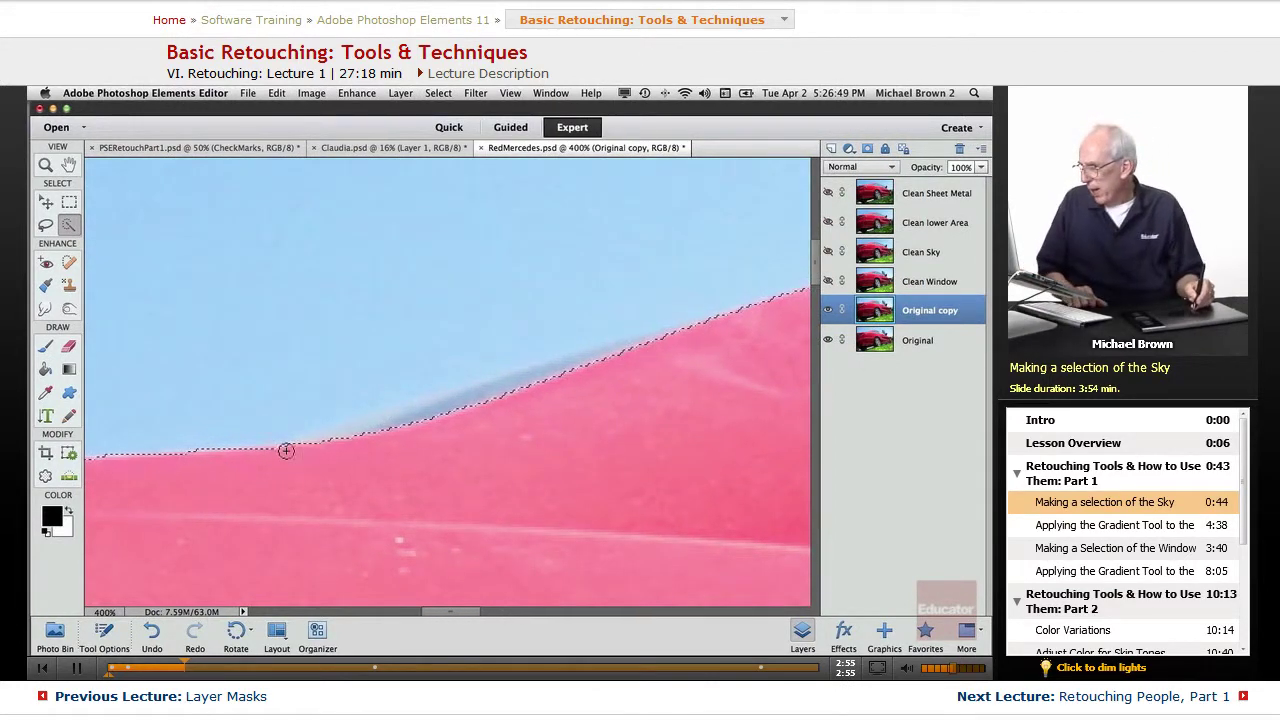
pyautogui.click(45, 225)
pyautogui.click(101, 580)
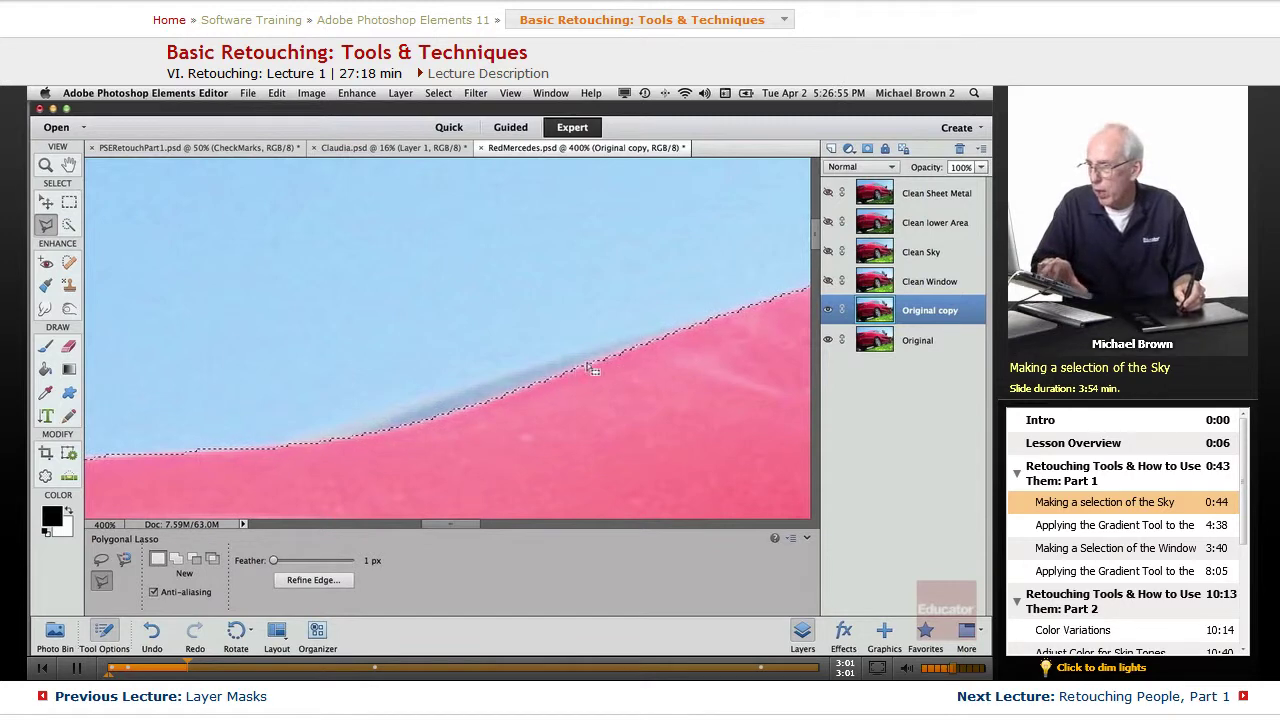
pyautogui.press('shift')
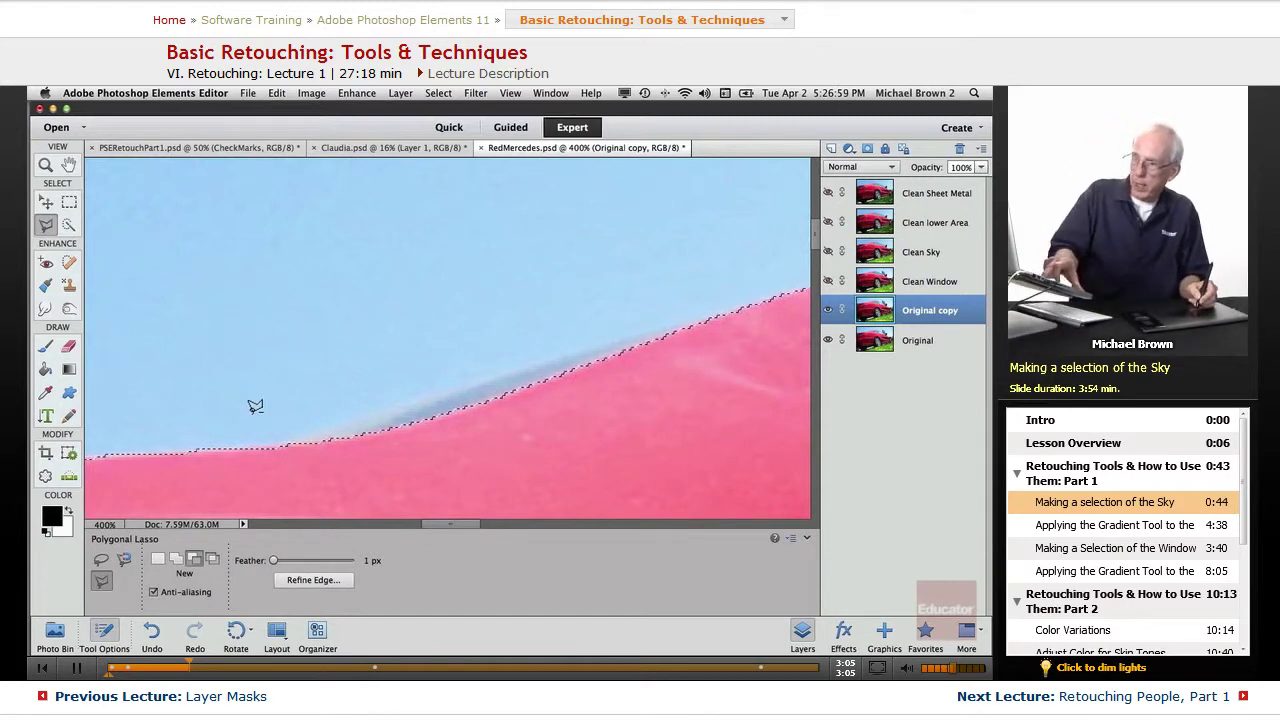
pyautogui.click(248, 452)
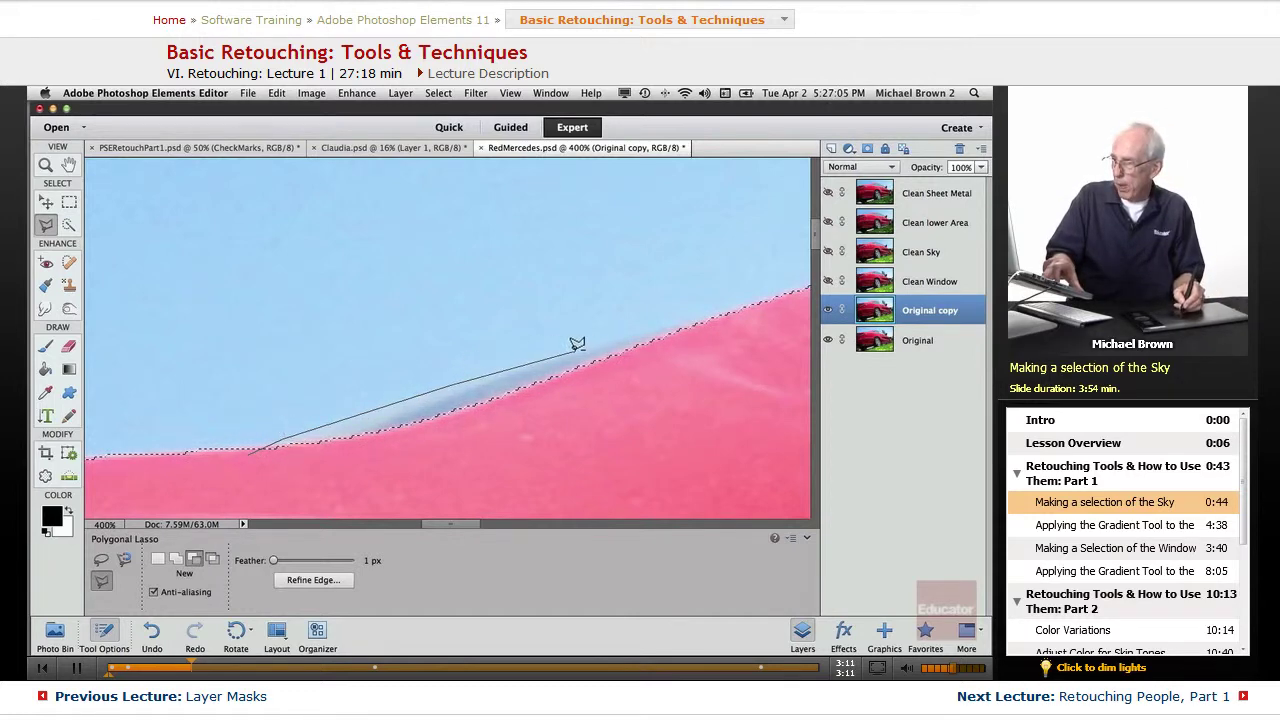
pyautogui.click(769, 302)
pyautogui.click(652, 454)
pyautogui.click(253, 478)
pyautogui.click(250, 447)
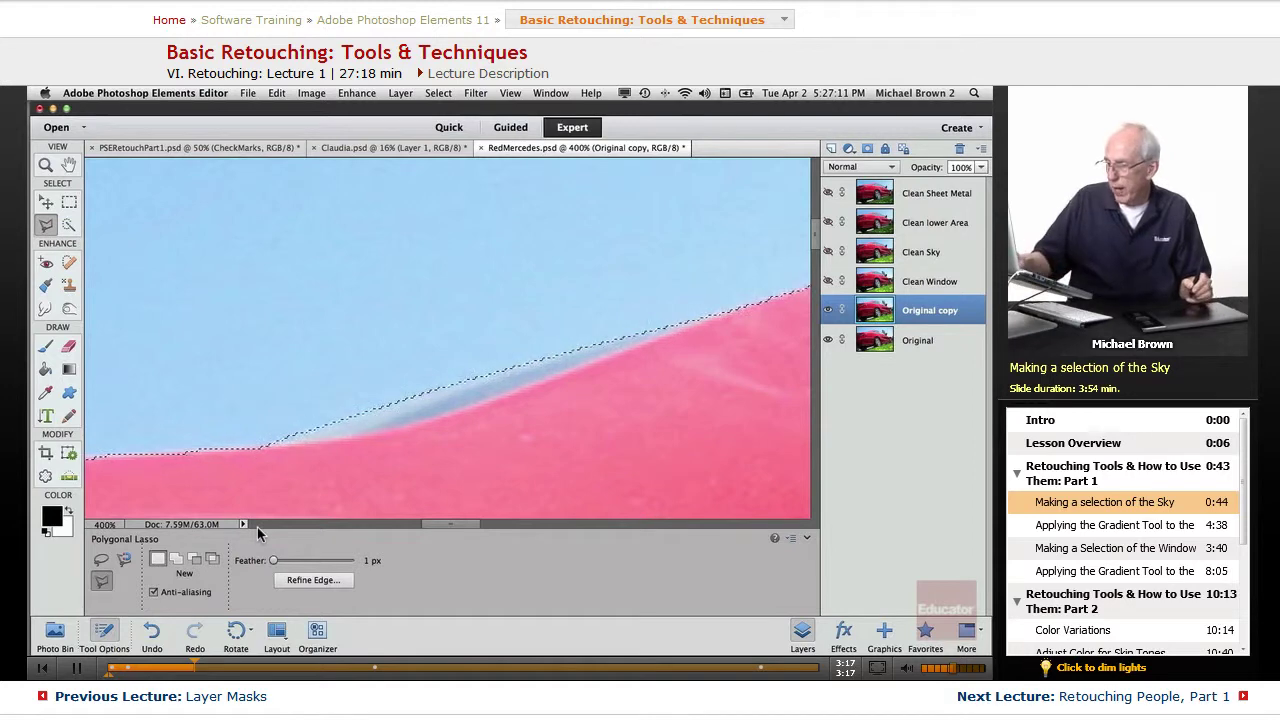
# - Refine the sky selection's edge with Smart Radius on, a radius of 2.1 px and a feather of 1 px
pyautogui.press('super+minus')
pyautogui.press('super+minus')
pyautogui.press('super+minus')
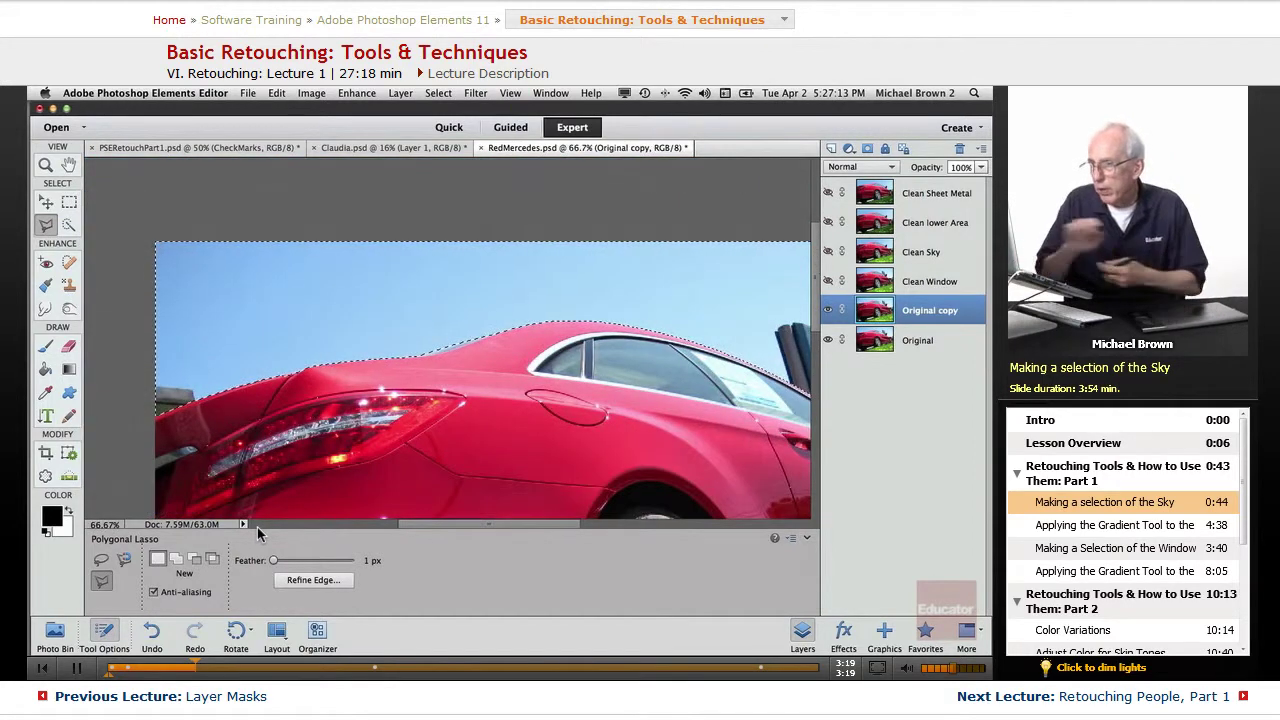
pyautogui.moveTo(554, 448); pyautogui.dragTo(354, 425)
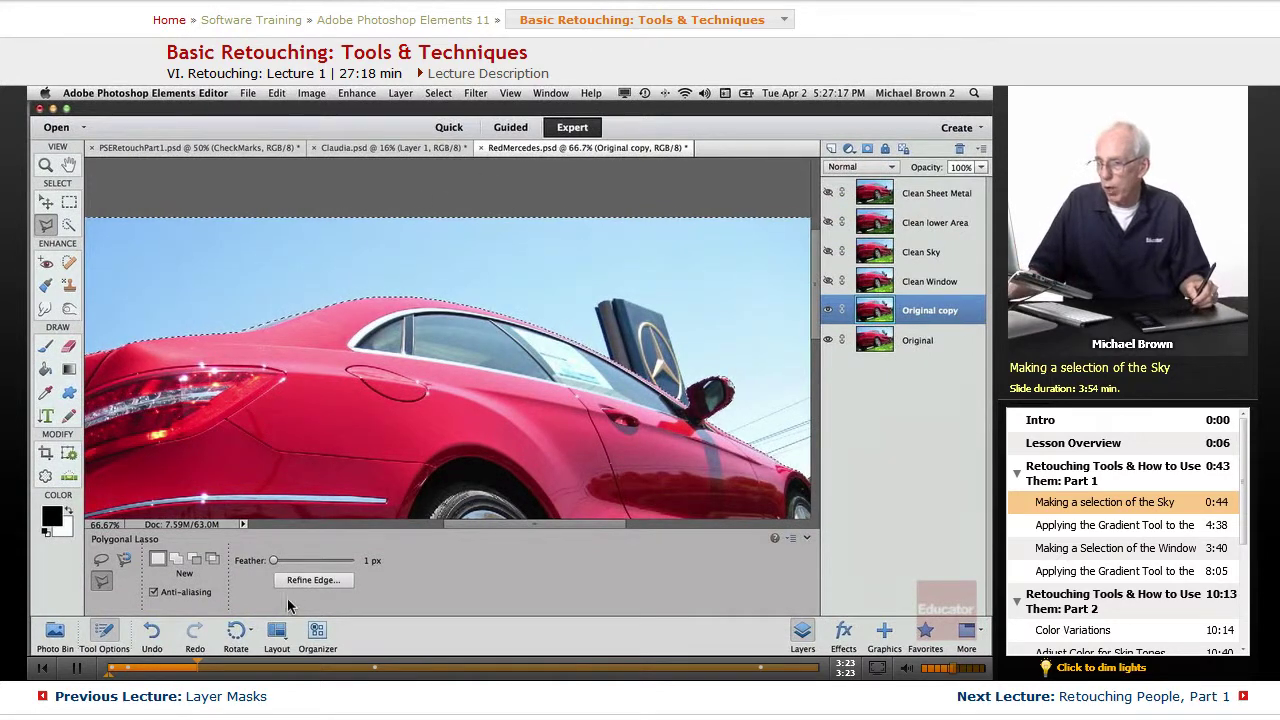
pyautogui.click(313, 580)
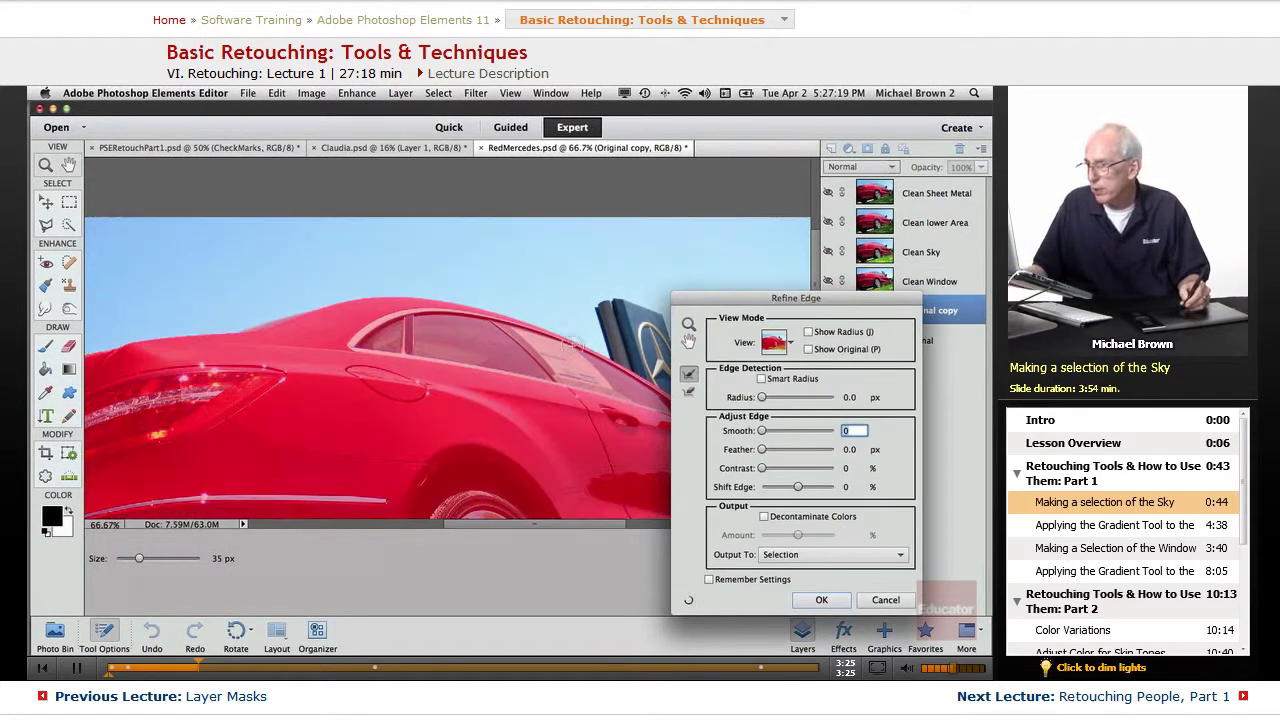
pyautogui.moveTo(548, 430); pyautogui.dragTo(200, 328)
pyautogui.press('super+plus')
pyautogui.press('super+plus')
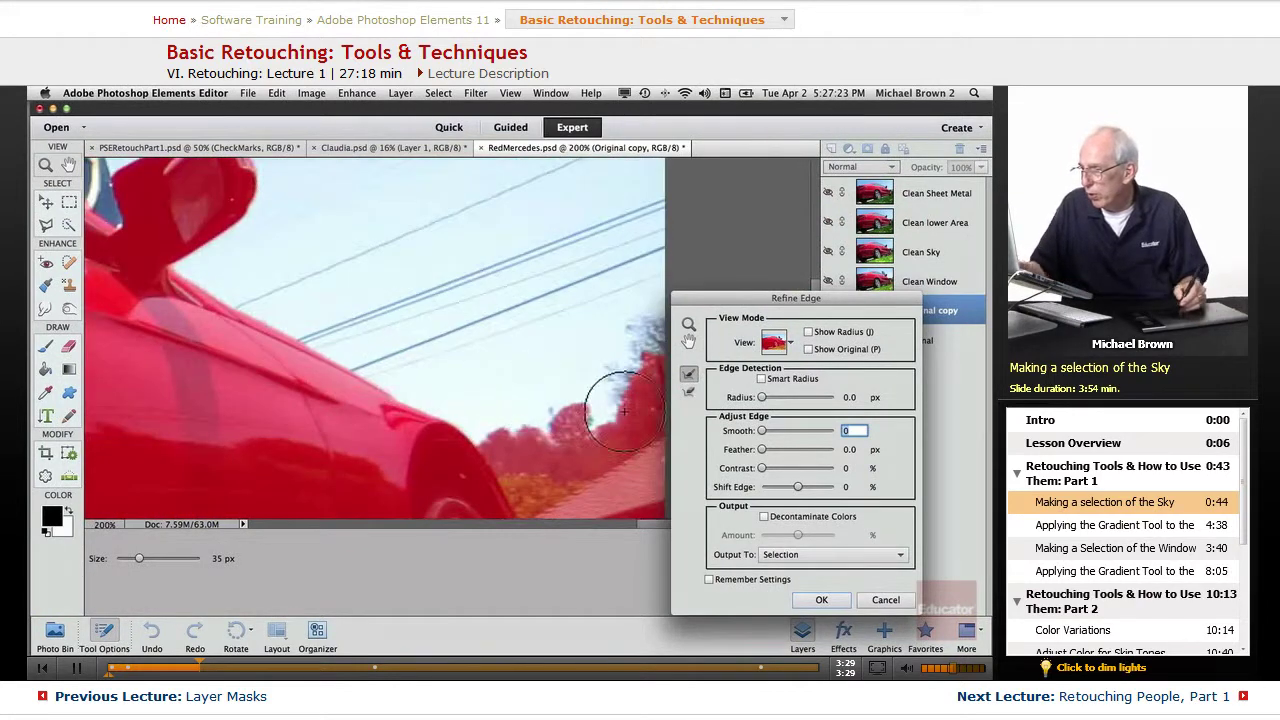
pyautogui.click(762, 379)
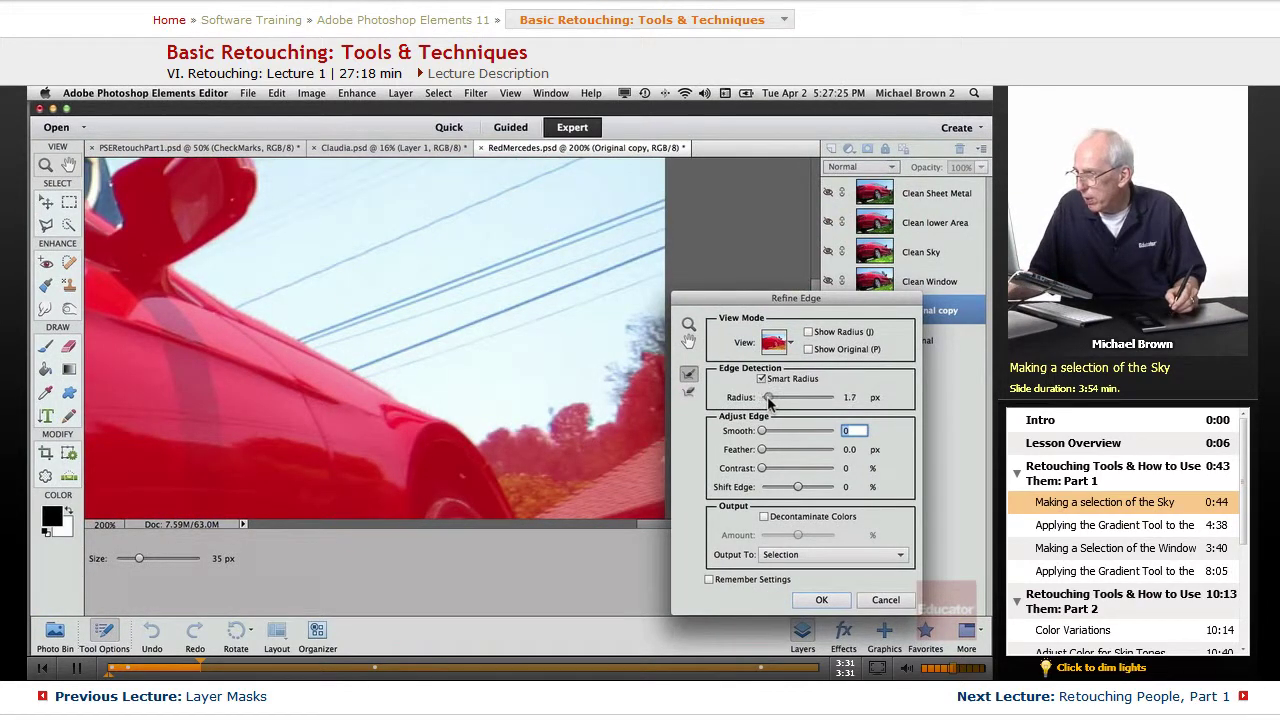
pyautogui.moveTo(768, 399); pyautogui.dragTo(771, 398)
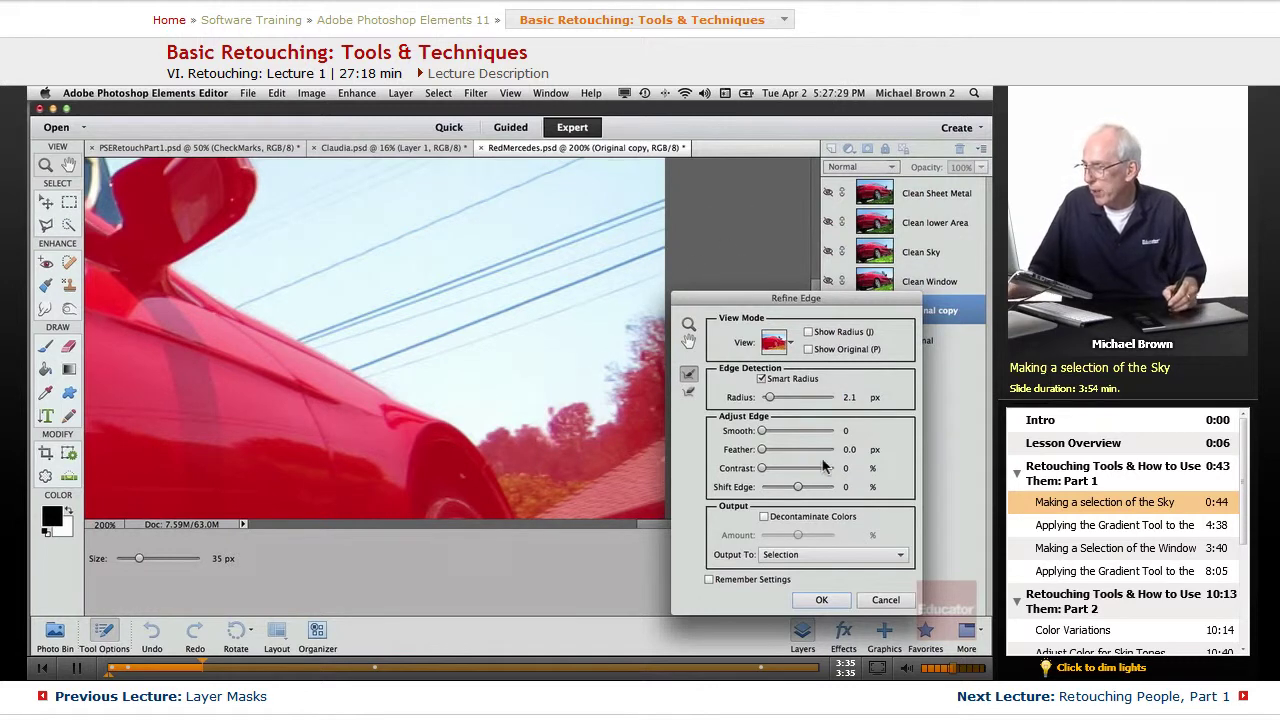
pyautogui.click(850, 446)
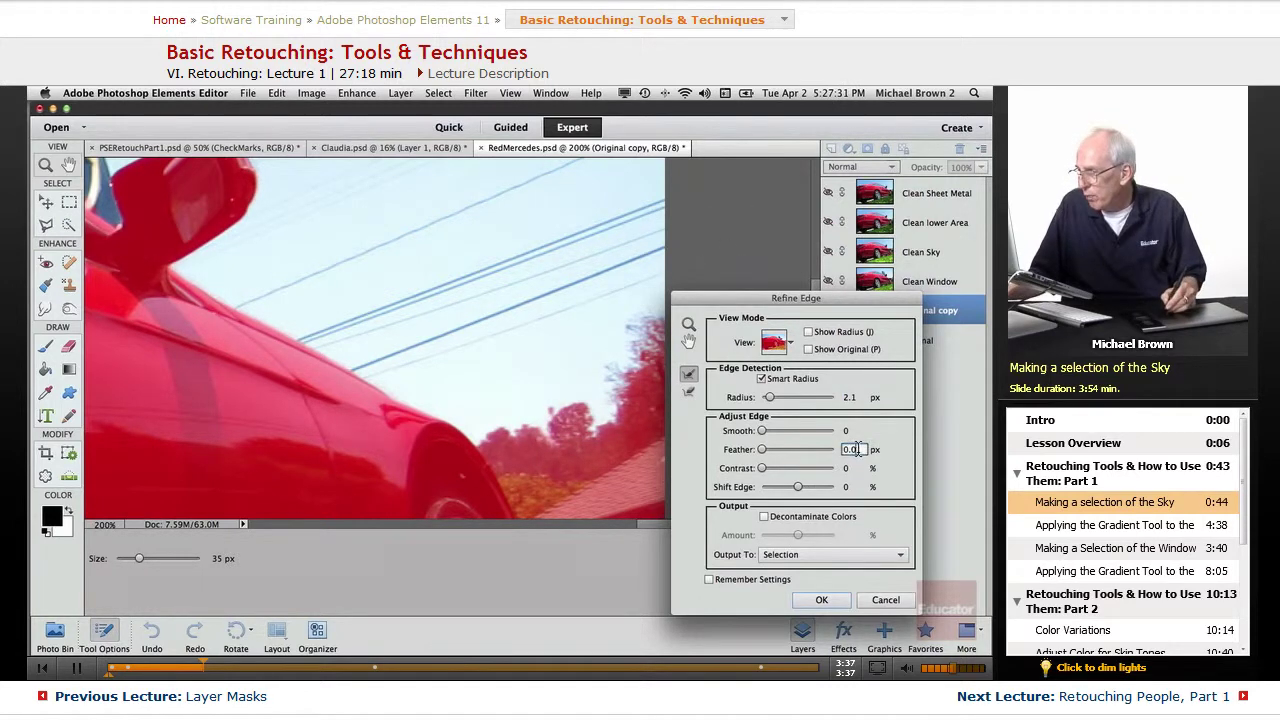
pyautogui.write('1')
pyautogui.press('Return')
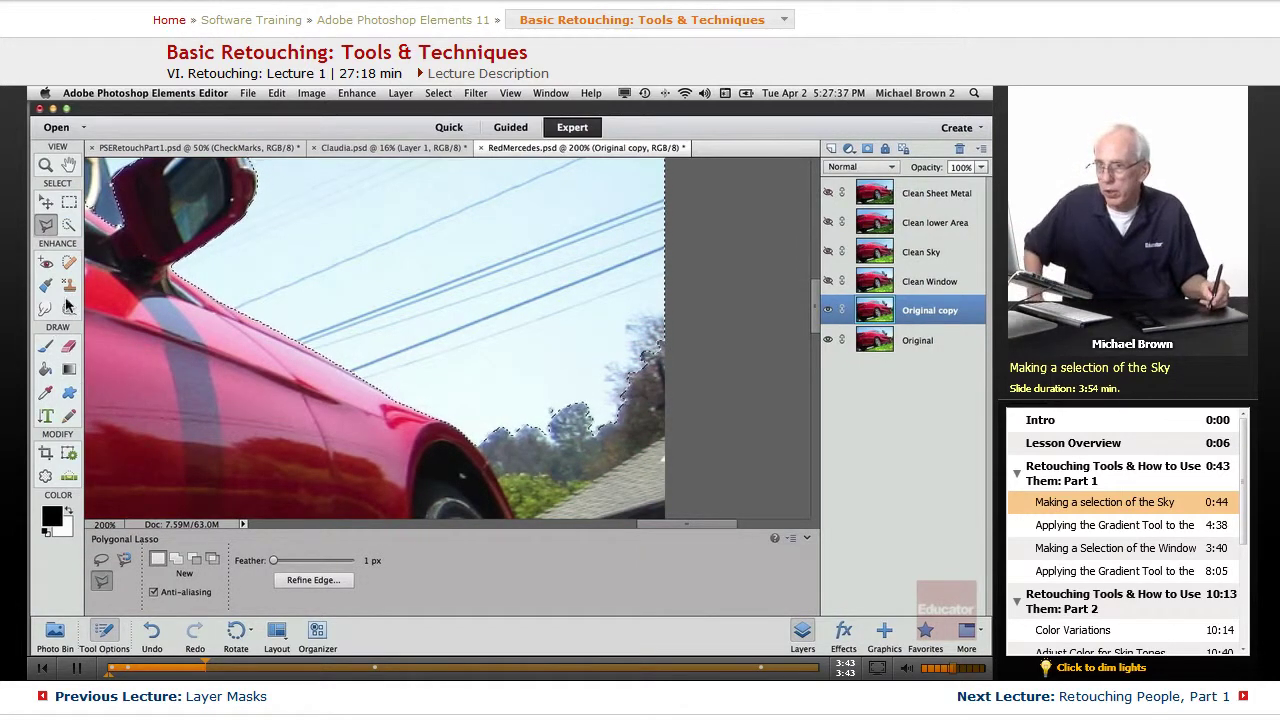
# - Show the selection as a mask overlay using the Selection Brush in Mask mode
pyautogui.click(69, 224)
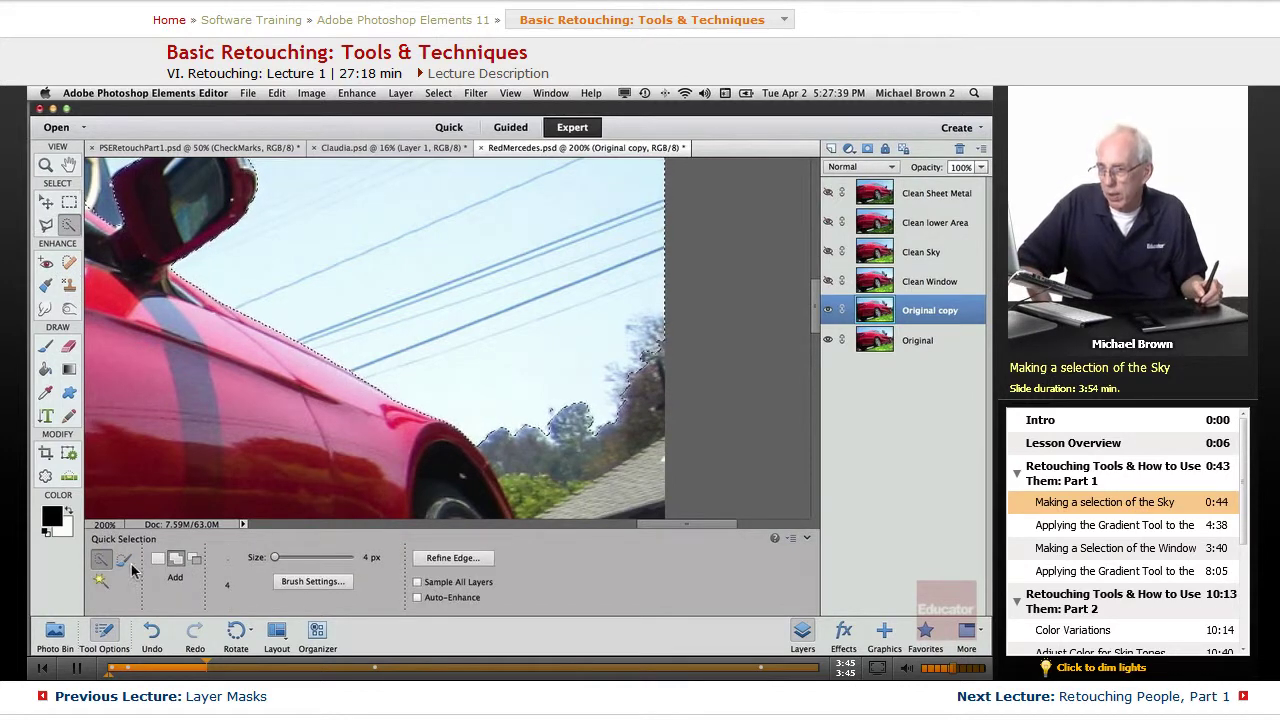
pyautogui.click(124, 558)
pyautogui.click(256, 558)
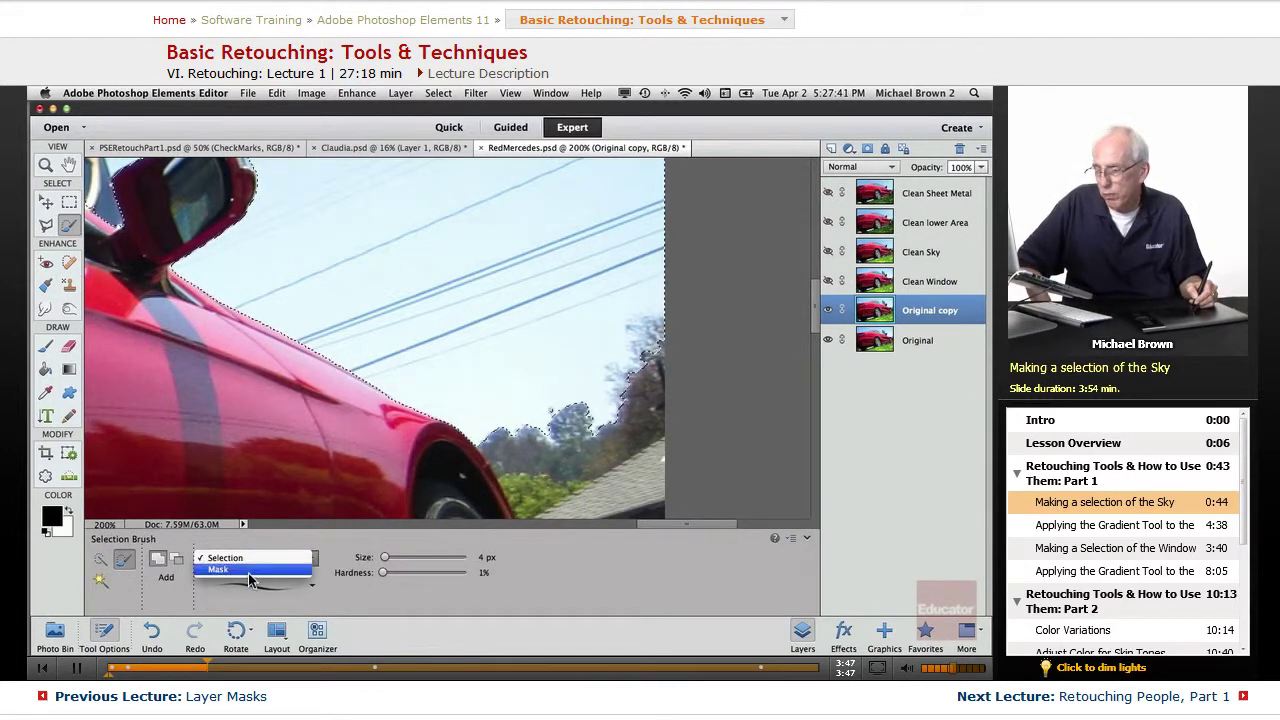
pyautogui.click(250, 570)
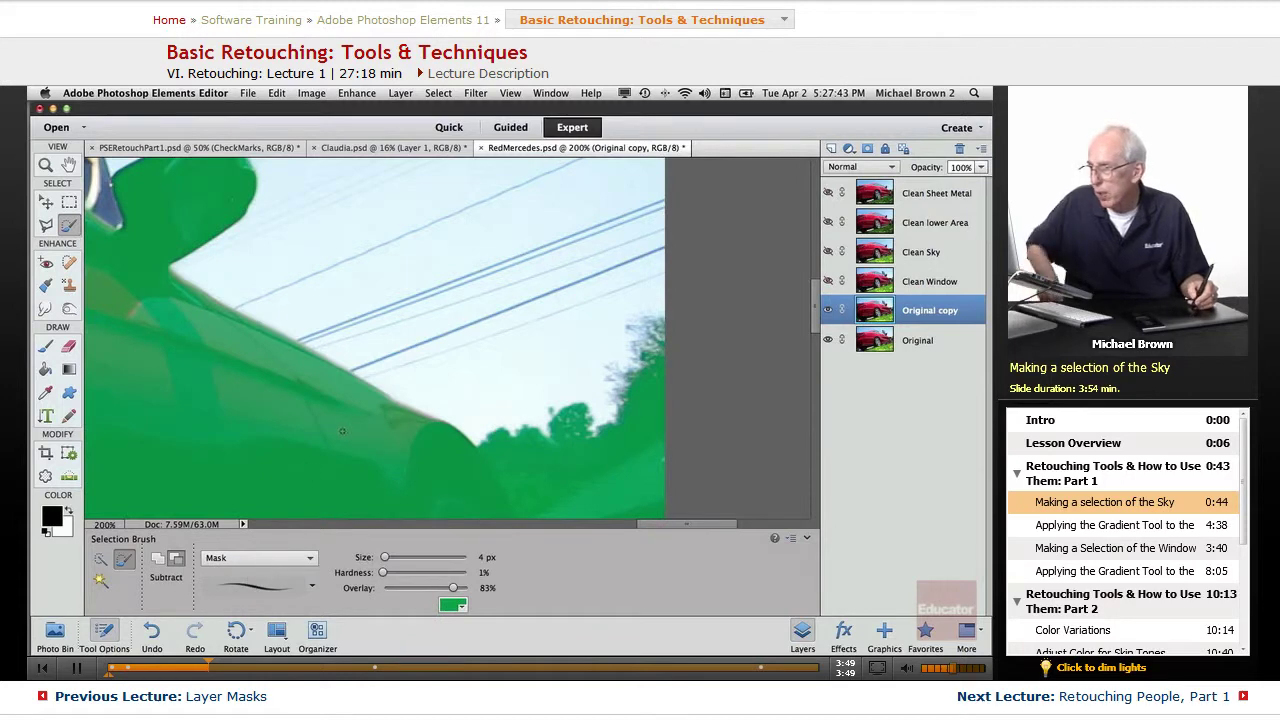
# - Enlarge the Selection Brush to 6 px for touching up the mask edge along the car at 300% magnification
pyautogui.moveTo(158, 434); pyautogui.dragTo(306, 449)
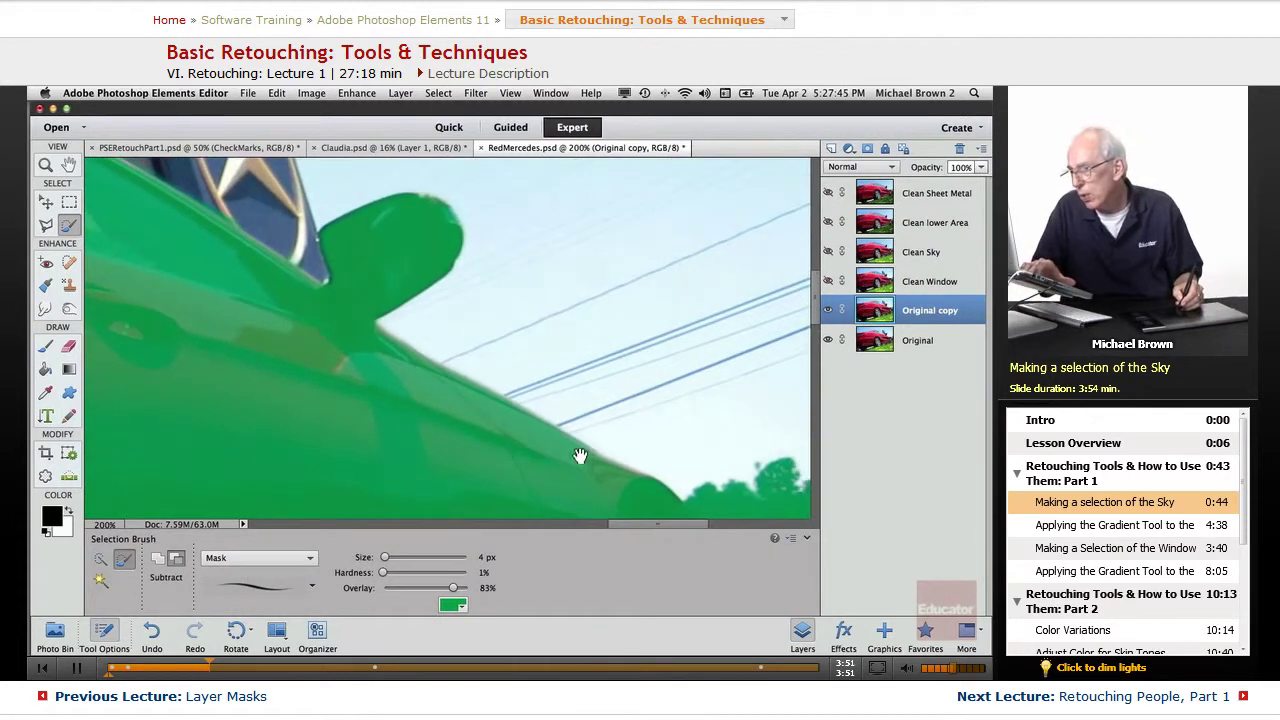
pyautogui.press('super+plus')
pyautogui.moveTo(453, 436); pyautogui.dragTo(241, 319)
pyautogui.press(']')
pyautogui.press(']')
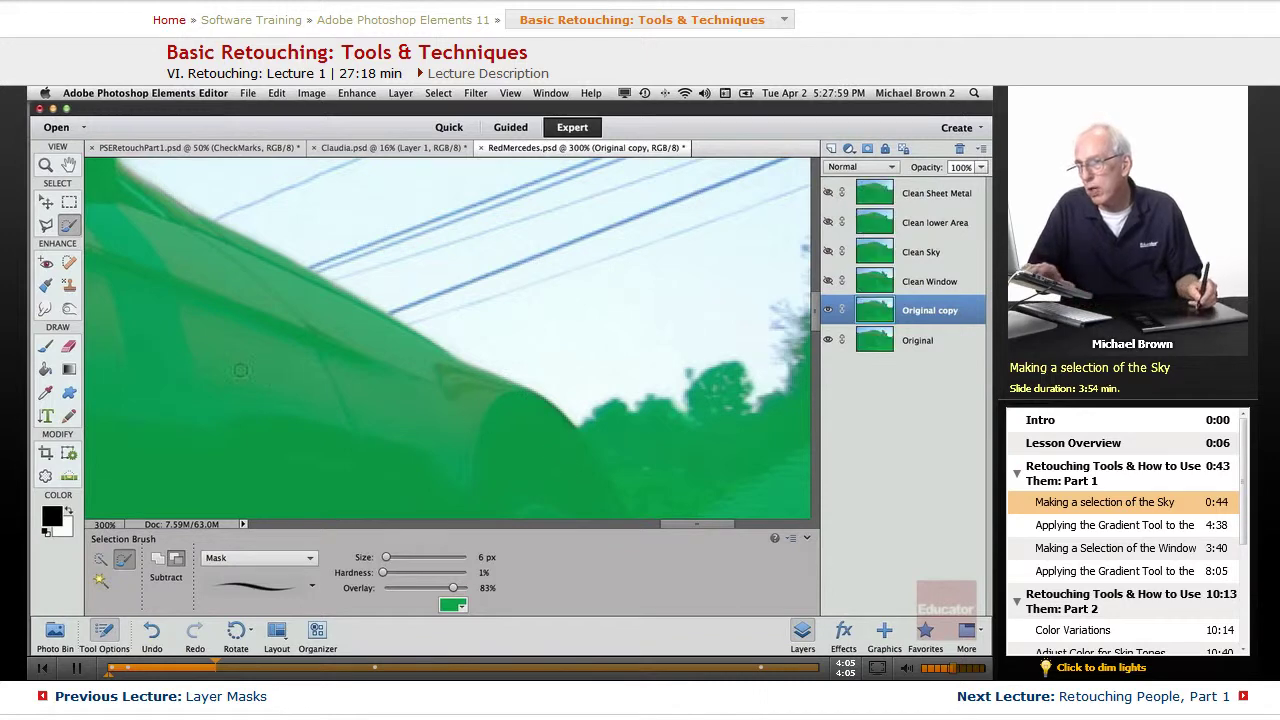
# - Examine the mask edge at 300% from the front fender past the side mirror and windows back to the trunk
pyautogui.moveTo(233, 360); pyautogui.dragTo(540, 575)
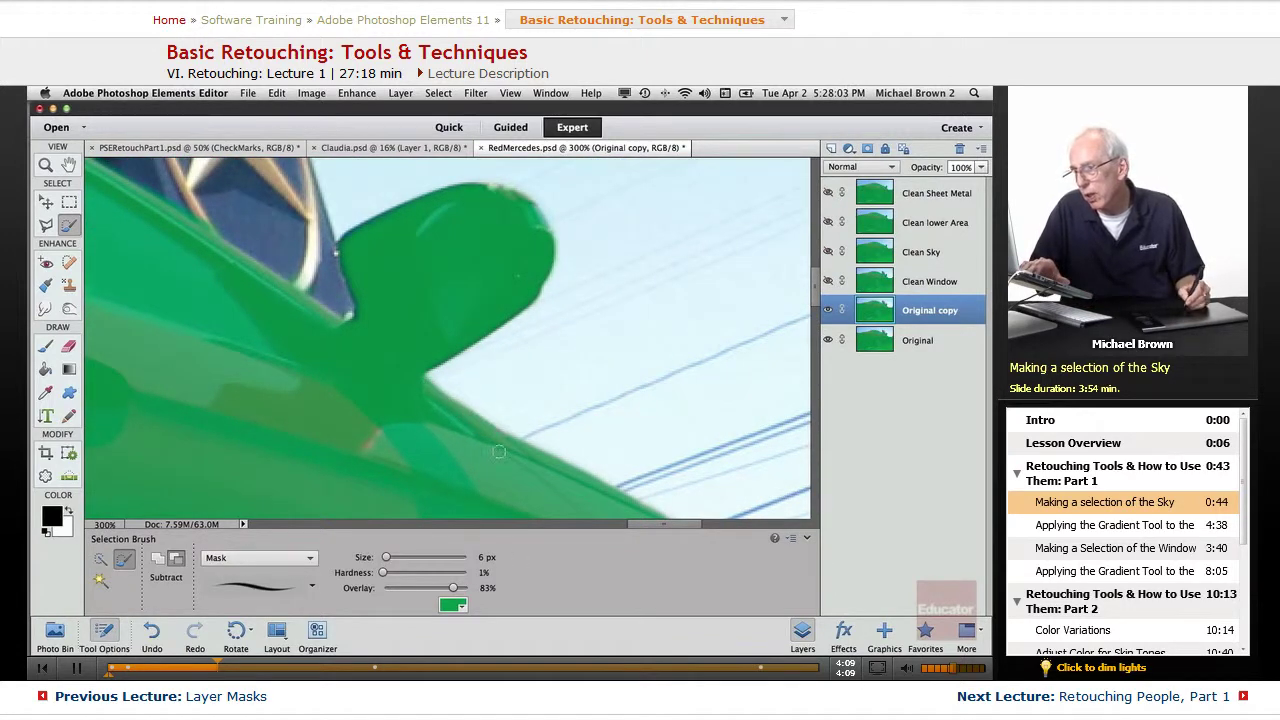
pyautogui.hscroll(-10, 314, 410)
pyautogui.scroll(4, 314, 410)
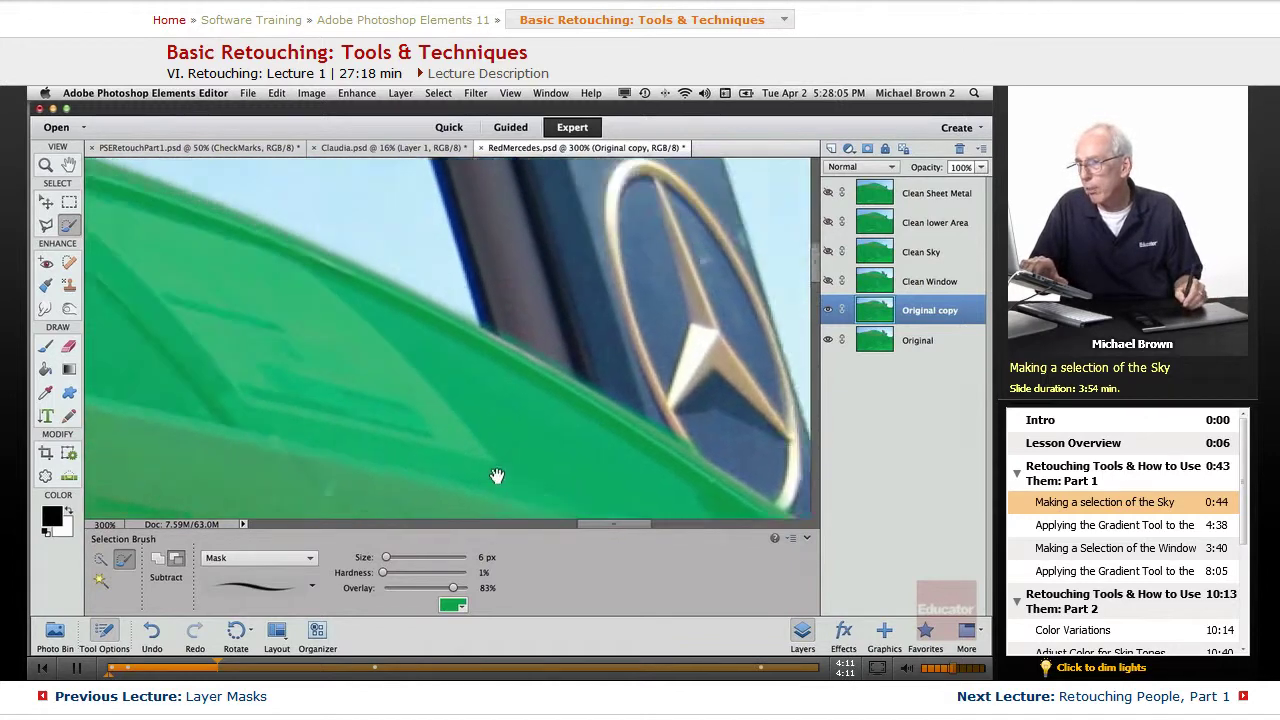
pyautogui.press('alt')
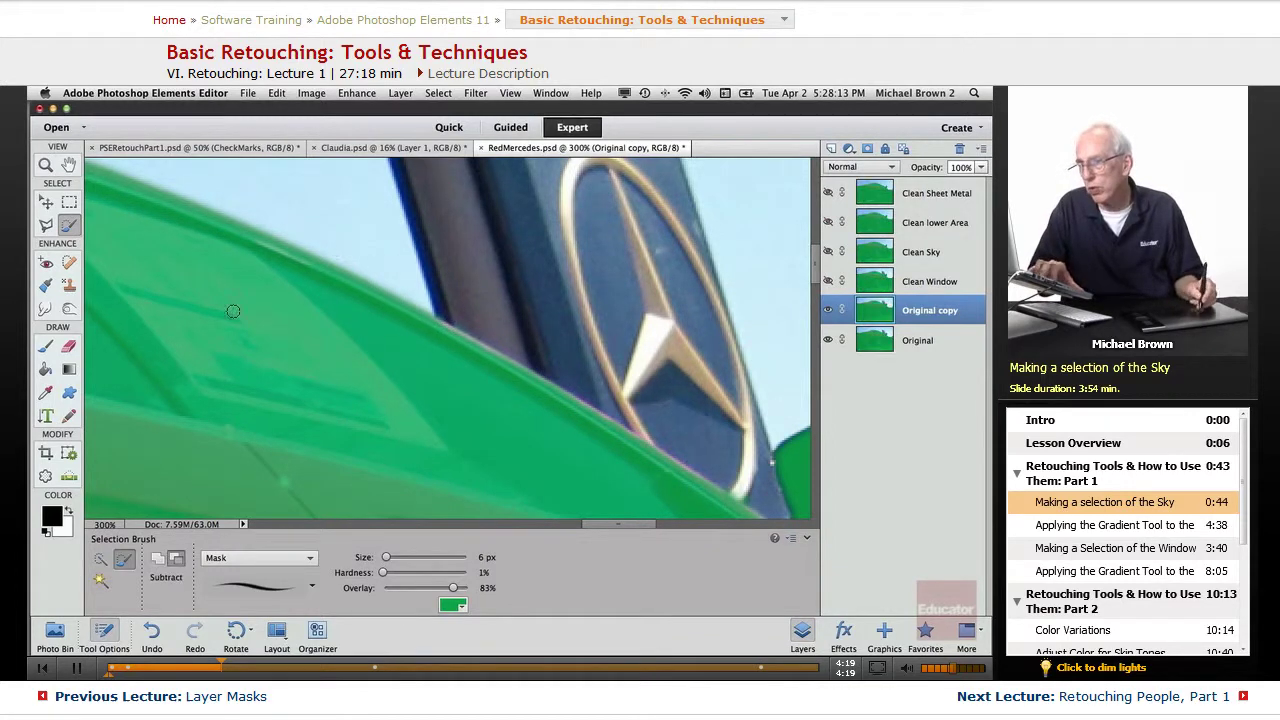
pyautogui.moveTo(260, 350); pyautogui.dragTo(577, 491)
pyautogui.moveTo(315, 420); pyautogui.dragTo(571, 460)
pyautogui.moveTo(241, 382); pyautogui.dragTo(366, 367)
# - Paint mask over the thin uncovered red strip along the trunk edge, just behind the rear roofline
pyautogui.press('alt')
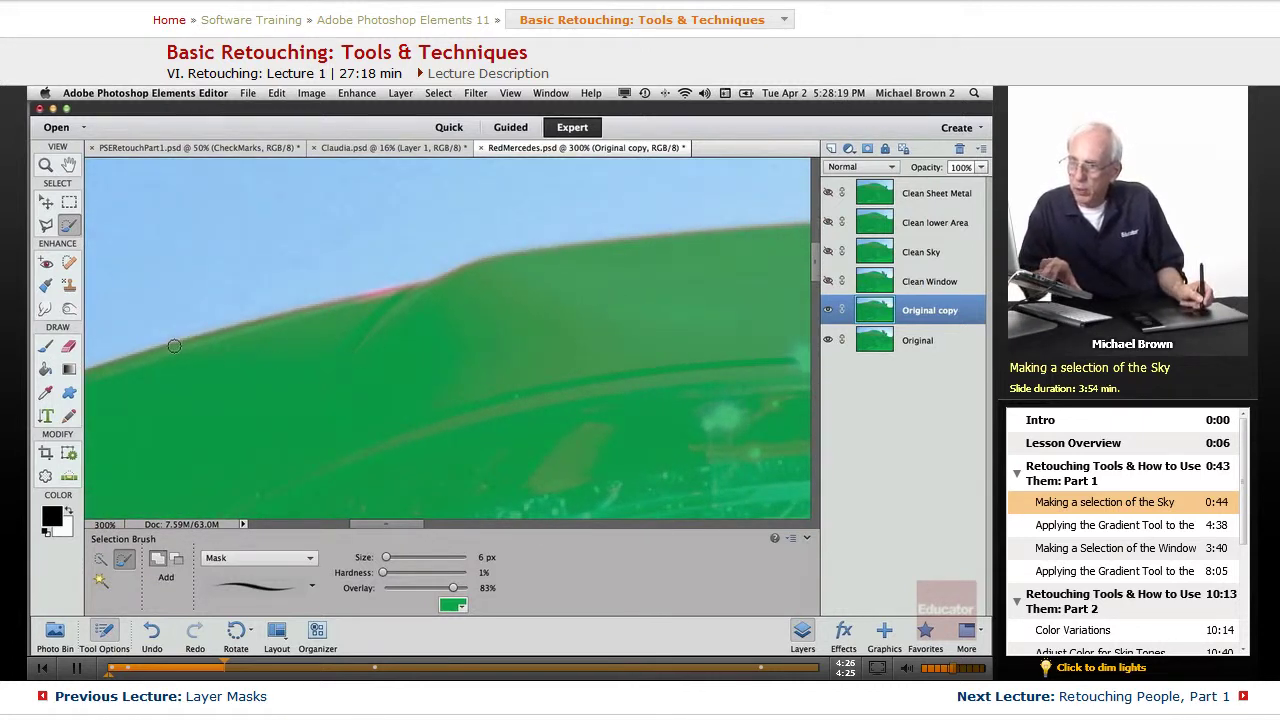
pyautogui.moveTo(174, 346); pyautogui.dragTo(220, 338)
pyautogui.press('super+z')
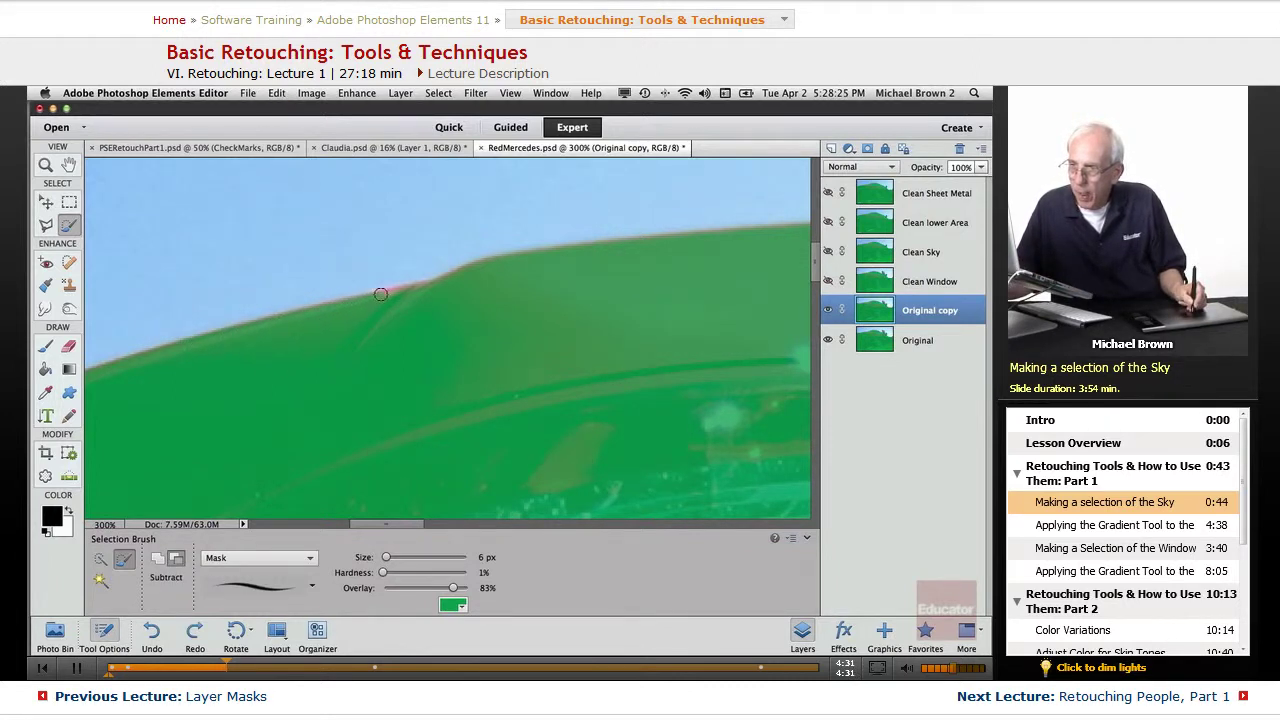
pyautogui.moveTo(407, 289); pyautogui.dragTo(429, 283)
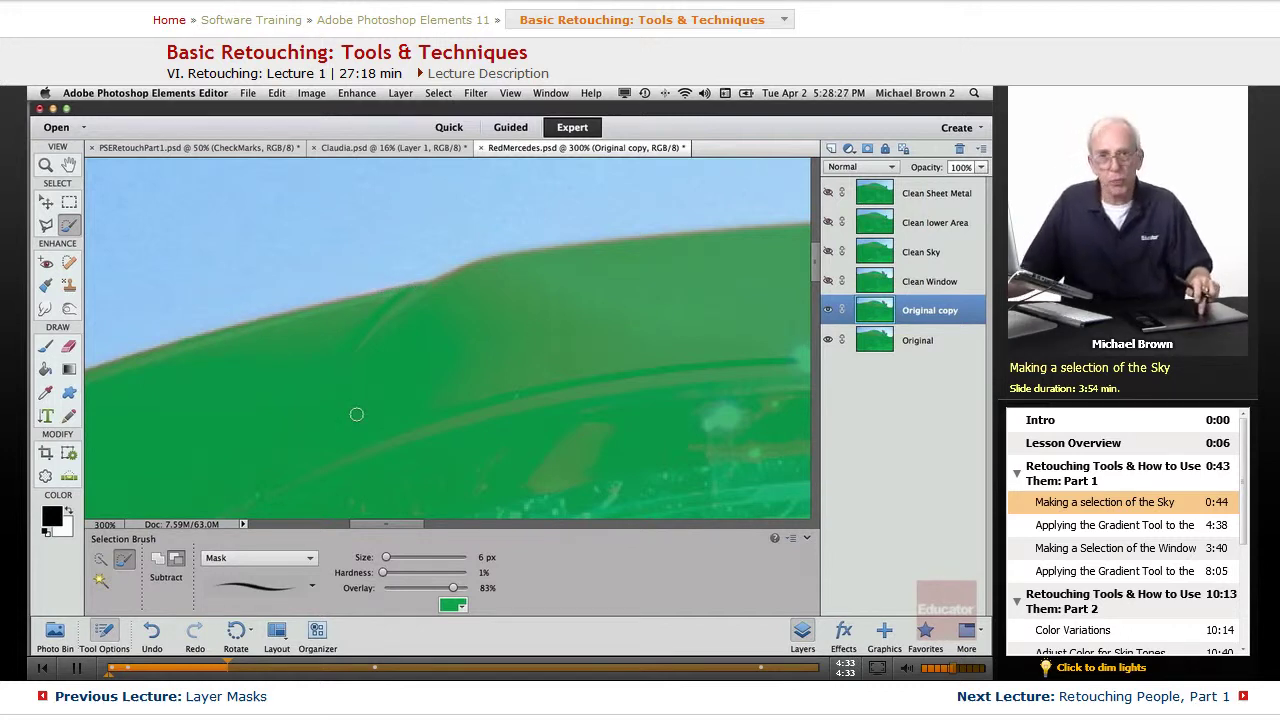
# - Fit the whole image in view and switch the Selection Brush from Mask to Selection mode
pyautogui.press('super+0')
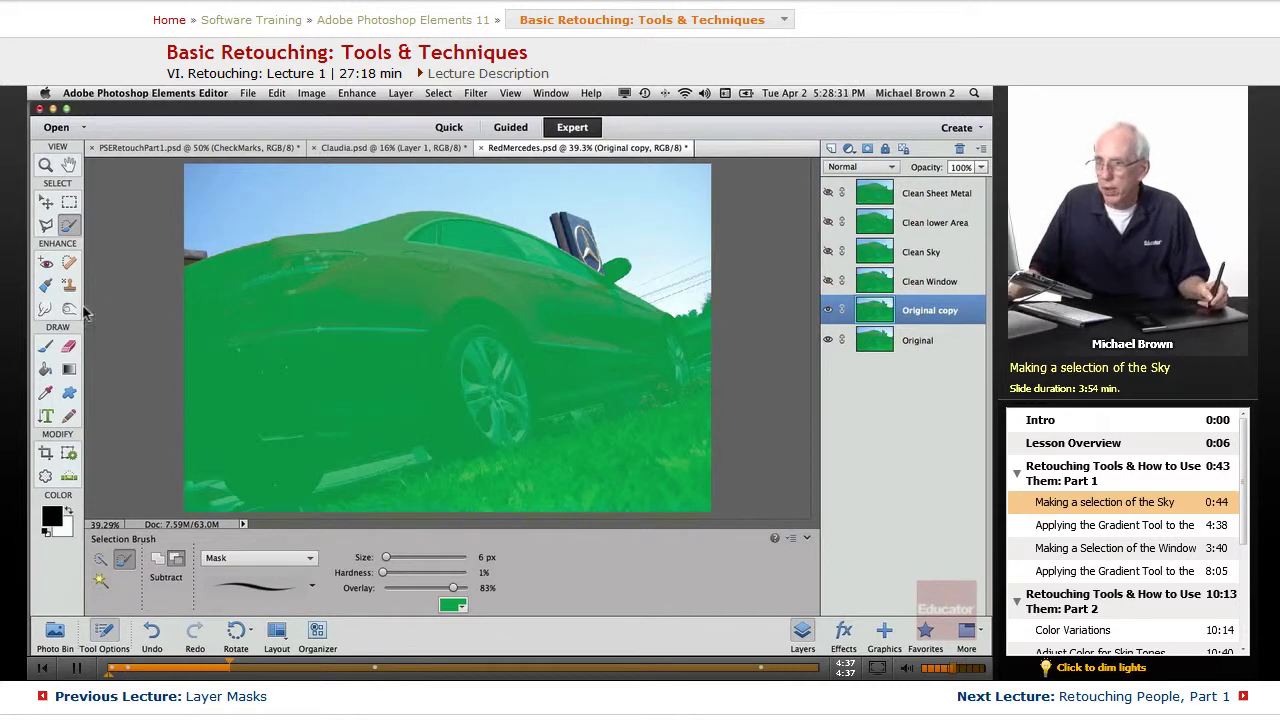
pyautogui.click(240, 557)
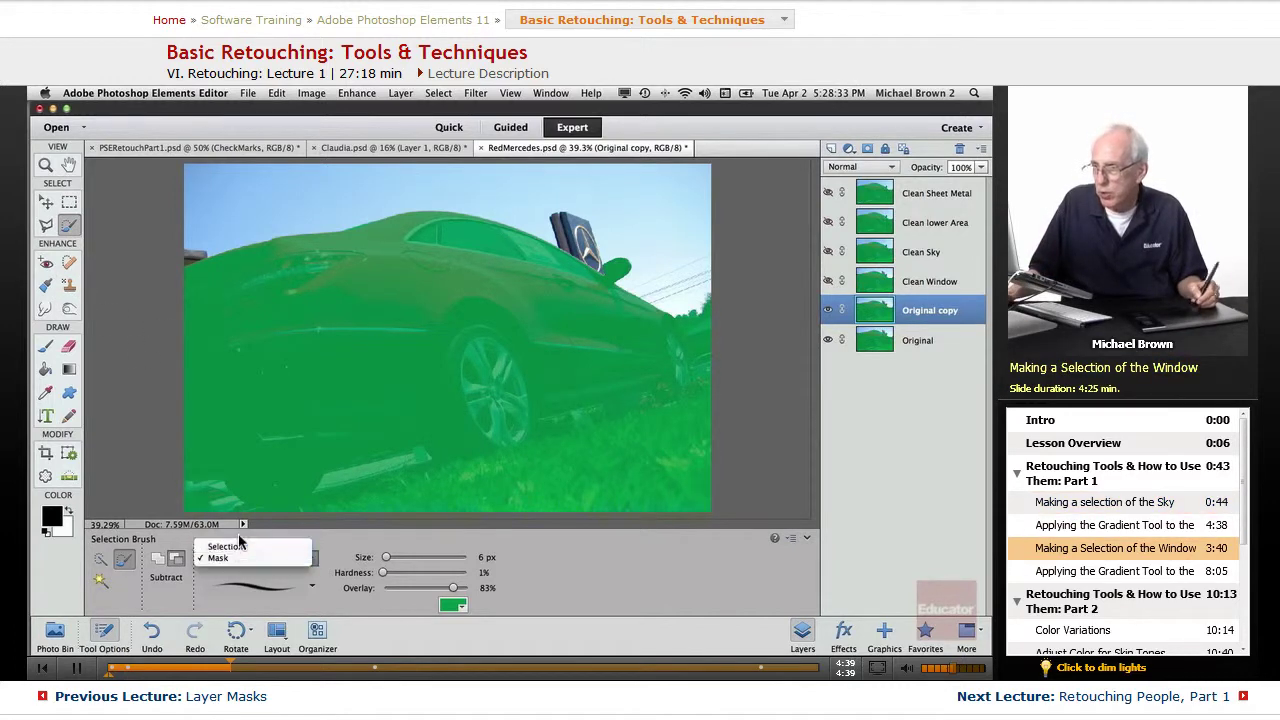
pyautogui.click(228, 546)
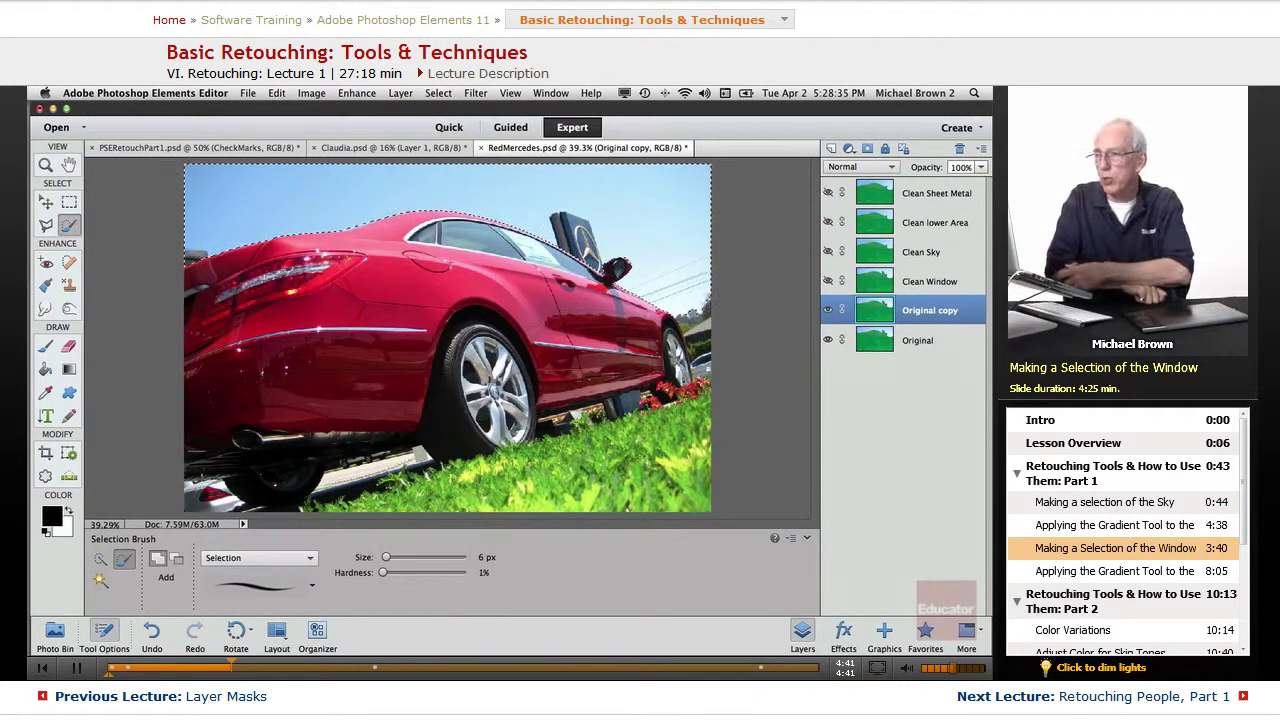